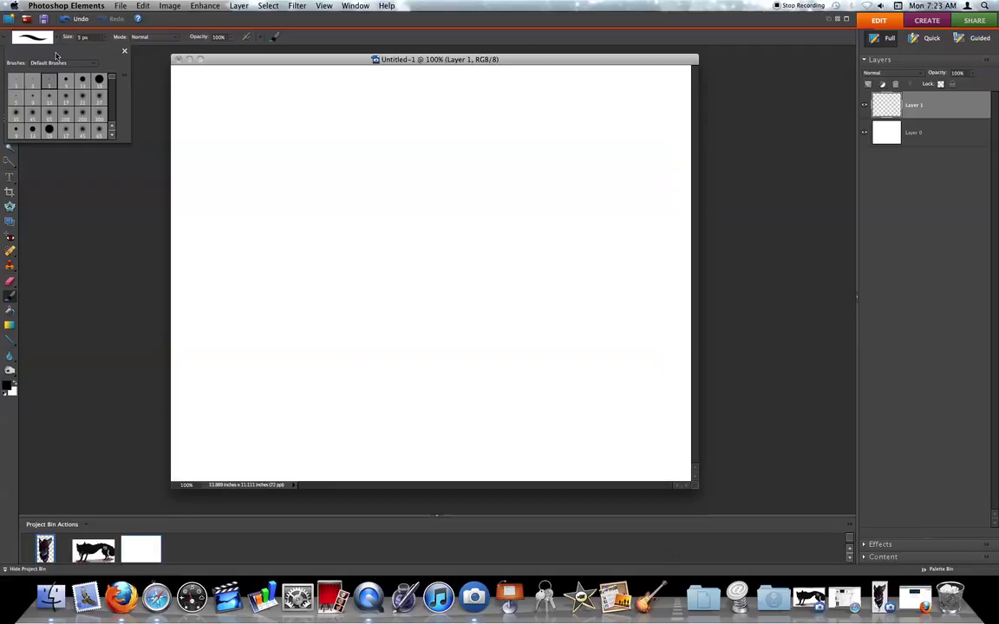
Handwrite "Hi guys =D" near the upper edge of the blank canvas with the 5 px brush.
mouse_move(2, 4)
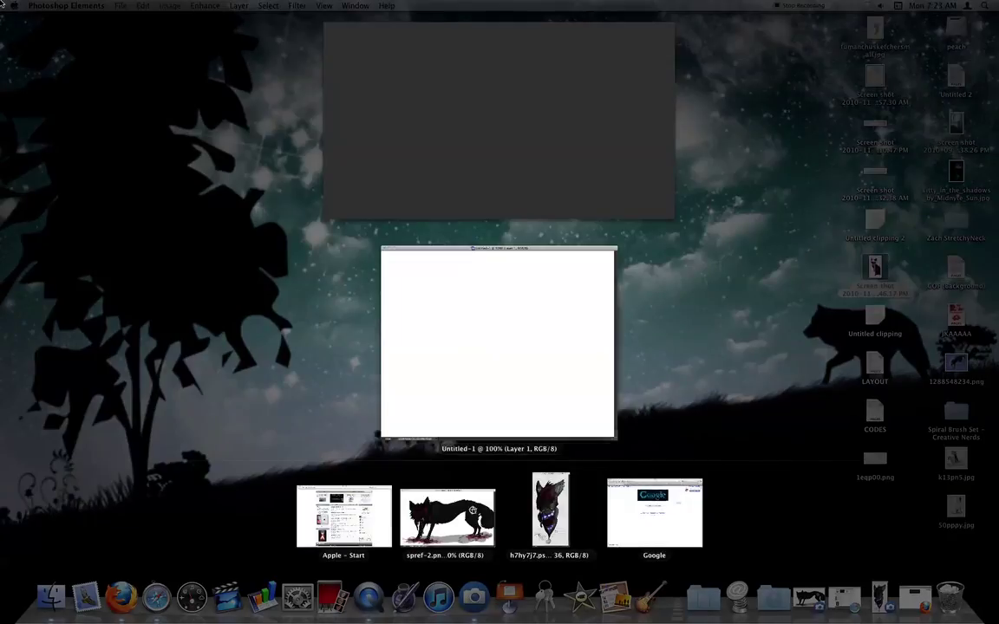
left_click(425, 276)
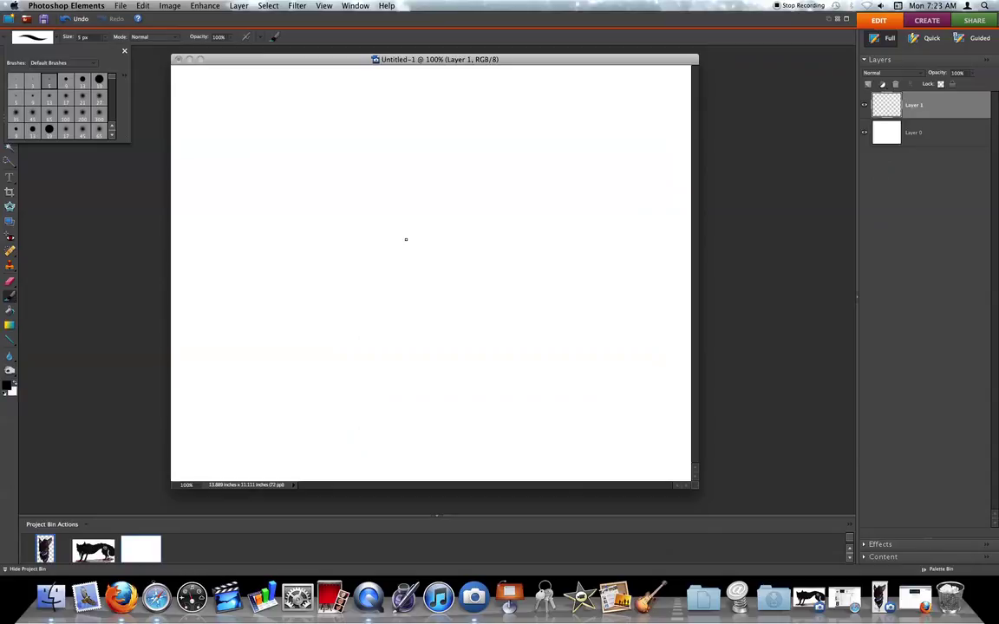
left_click(260, 58)
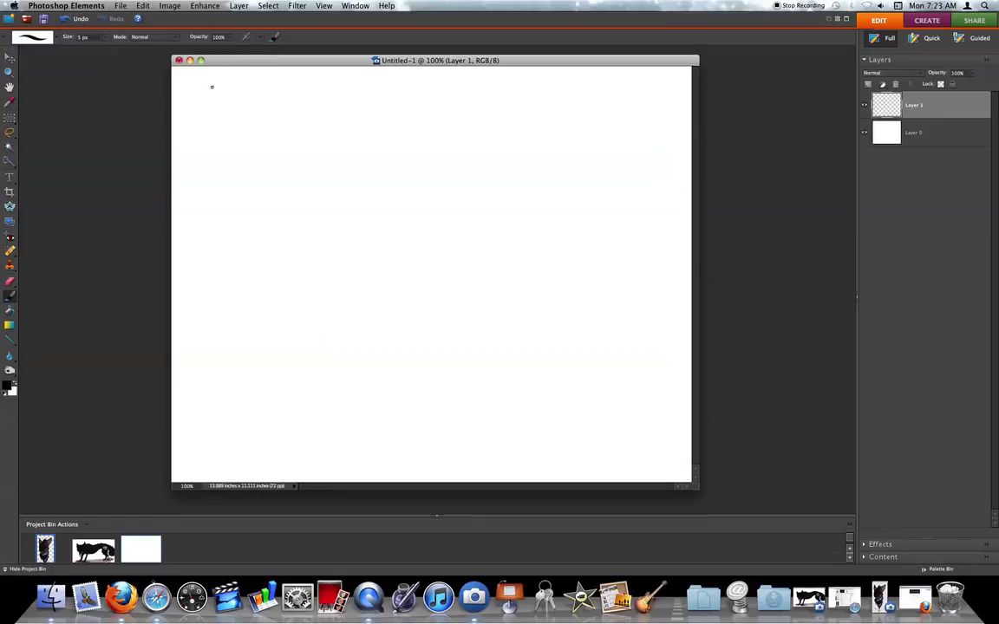
left_click_drag(227, 96, 222, 149)
mouse_move(239, 103)
left_mouse_down()
mouse_move(238, 153)
mouse_move(224, 132)
mouse_move(253, 153)
left_mouse_up()
mouse_move(304, 130)
left_mouse_down()
mouse_move(306, 184)
mouse_move(315, 136)
mouse_move(333, 156)
mouse_move(340, 143)
mouse_move(344, 159)
mouse_move(358, 134)
mouse_move(356, 149)
mouse_move(421, 146)
left_mouse_up()
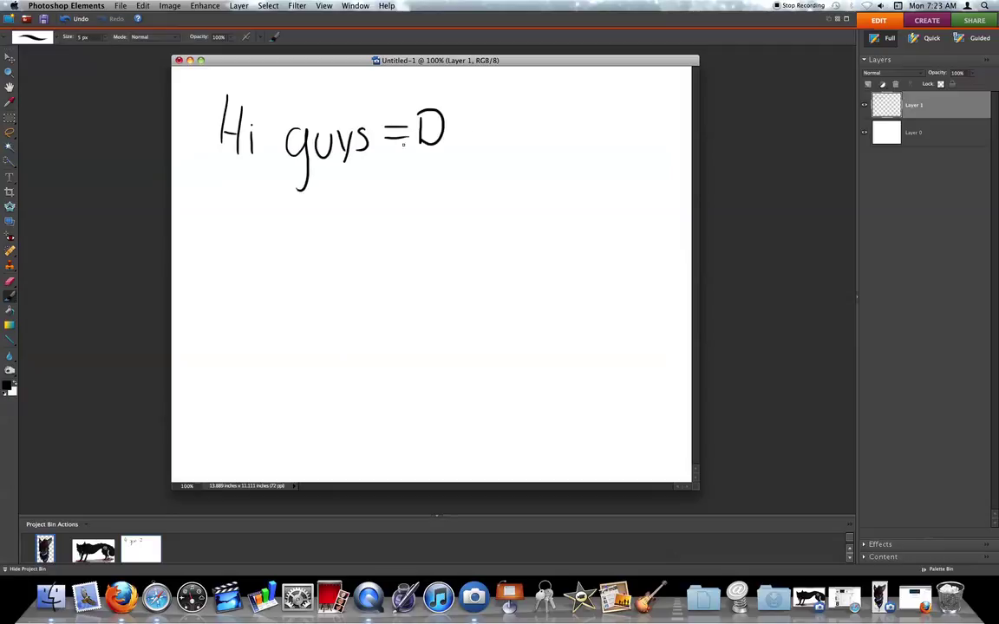
Handwrite "Today I'm" after the greeting on the first line.
left_click_drag(461, 111, 493, 111)
left_click_drag(477, 111, 479, 145)
mouse_move(510, 127)
left_mouse_down()
mouse_move(501, 139)
mouse_move(513, 130)
left_mouse_up()
mouse_move(531, 127)
left_mouse_down()
mouse_move(532, 102)
mouse_move(533, 145)
left_mouse_up()
mouse_move(539, 126)
left_mouse_down()
mouse_move(555, 146)
mouse_move(568, 138)
left_mouse_up()
left_click_drag(574, 123, 563, 152)
left_click_drag(595, 112, 595, 141)
mouse_move(582, 111)
left_mouse_down()
mouse_move(607, 110)
mouse_move(607, 140)
left_mouse_up()
mouse_move(613, 110)
left_mouse_down()
mouse_move(621, 139)
mouse_move(649, 139)
left_mouse_up()
Handwrite "going to show you how" as the second line of the note.
mouse_move(214, 197)
left_mouse_down()
mouse_move(208, 250)
mouse_move(233, 202)
mouse_move(255, 201)
mouse_move(264, 222)
left_mouse_up()
left_click_drag(285, 201, 286, 245)
mouse_move(315, 192)
left_mouse_down()
mouse_move(379, 196)
mouse_move(371, 205)
mouse_move(420, 197)
mouse_move(418, 189)
left_mouse_up()
mouse_move(430, 186)
left_mouse_down()
mouse_move(440, 205)
mouse_move(453, 184)
mouse_move(478, 208)
mouse_move(496, 188)
mouse_move(569, 184)
mouse_move(574, 201)
left_mouse_up()
left_click_drag(588, 185, 621, 179)
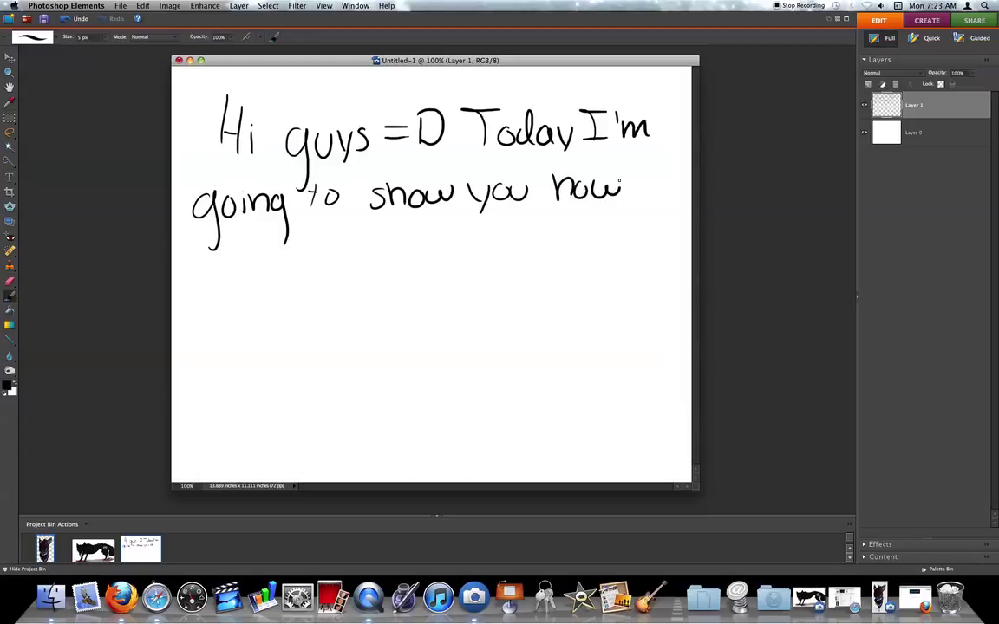
Handwrite "to draw a cat." as the third line of the note.
mouse_move(251, 252)
left_mouse_down()
mouse_move(253, 274)
mouse_move(258, 257)
left_mouse_up()
left_click_drag(269, 262, 281, 262)
mouse_move(342, 274)
left_mouse_down()
mouse_move(368, 260)
mouse_move(387, 272)
mouse_move(415, 260)
mouse_move(555, 269)
left_mouse_up()
left_click_drag(546, 245, 570, 245)
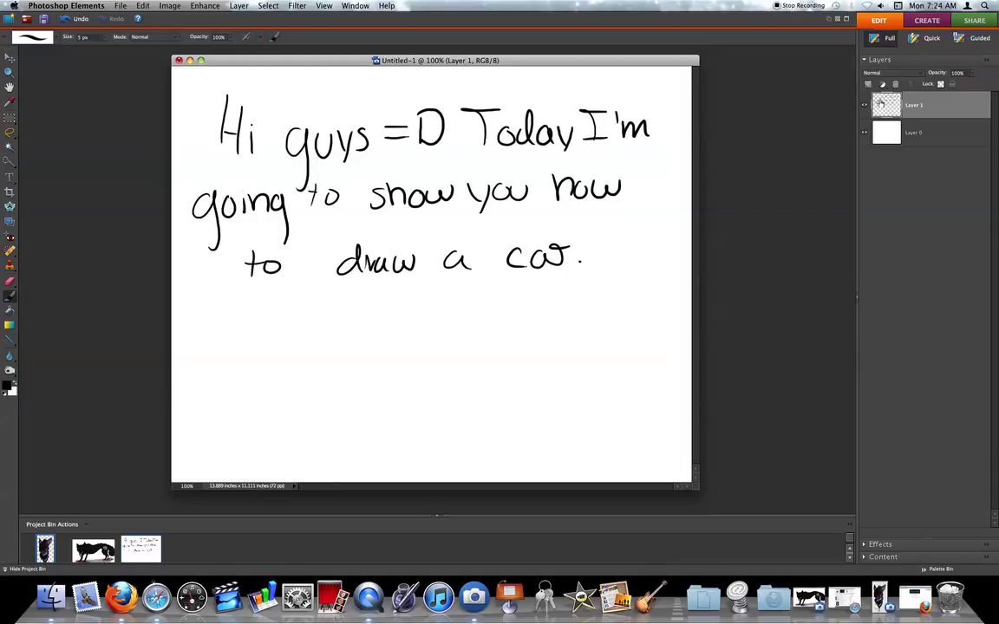
Give the eraser the hard round 19 px brush tip.
left_click(7, 283)
left_click(97, 36)
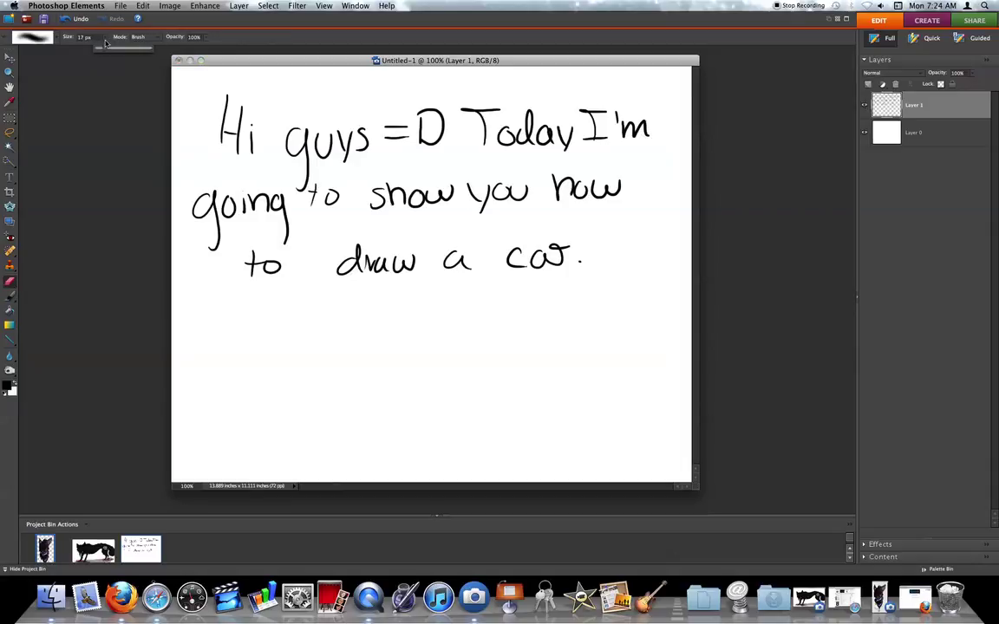
left_click_drag(98, 47, 135, 49)
left_click(55, 37)
left_click(49, 128)
left_click(105, 32)
left_click(48, 36)
left_click(99, 79)
Enlarge the eraser to 95 px and erase all the handwriting from the canvas.
left_click(109, 42)
left_click(105, 37)
left_click(109, 46)
left_click(137, 38)
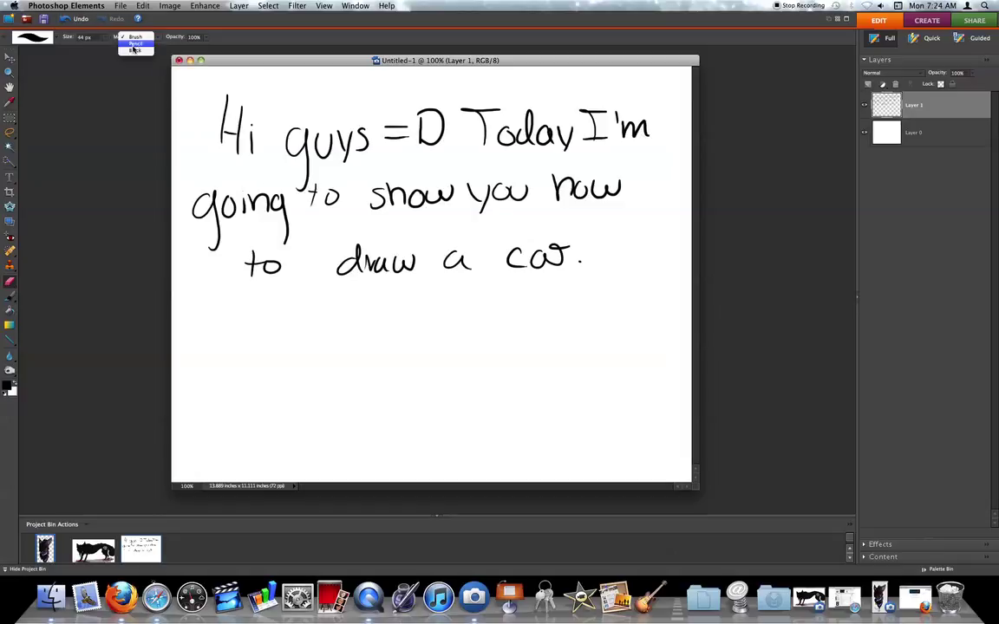
left_click(104, 40)
left_click(105, 38)
left_click(120, 48)
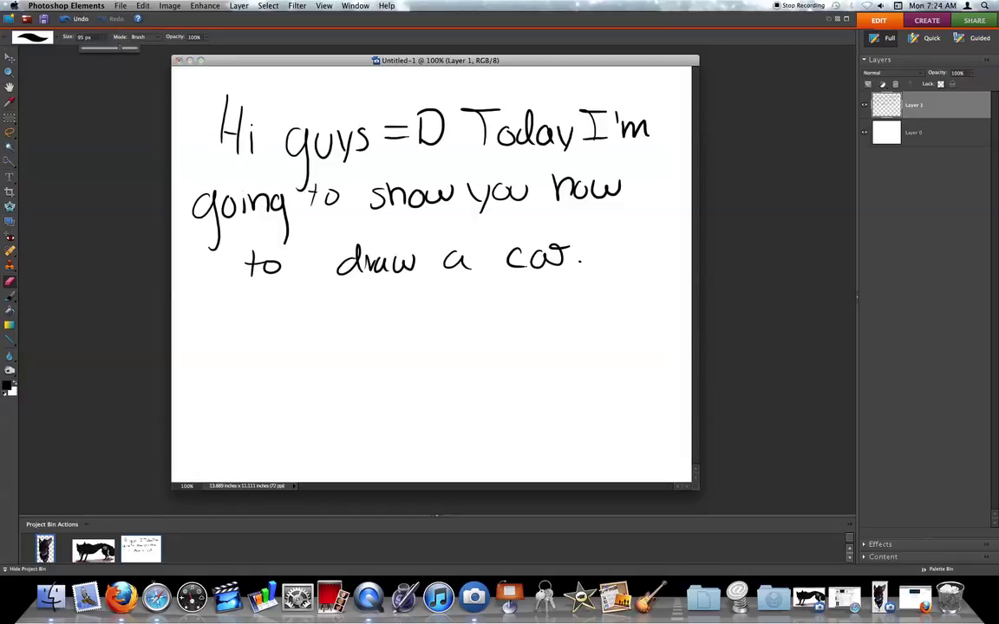
mouse_move(196, 207)
left_mouse_down()
mouse_move(237, 124)
mouse_move(201, 120)
mouse_move(244, 91)
mouse_move(318, 133)
mouse_move(352, 130)
mouse_move(383, 148)
mouse_move(330, 233)
mouse_move(419, 190)
mouse_move(379, 244)
mouse_move(434, 232)
mouse_move(415, 258)
mouse_move(510, 251)
mouse_move(499, 273)
mouse_move(536, 209)
mouse_move(436, 127)
mouse_move(569, 112)
mouse_move(550, 117)
mouse_move(611, 142)
left_mouse_up()
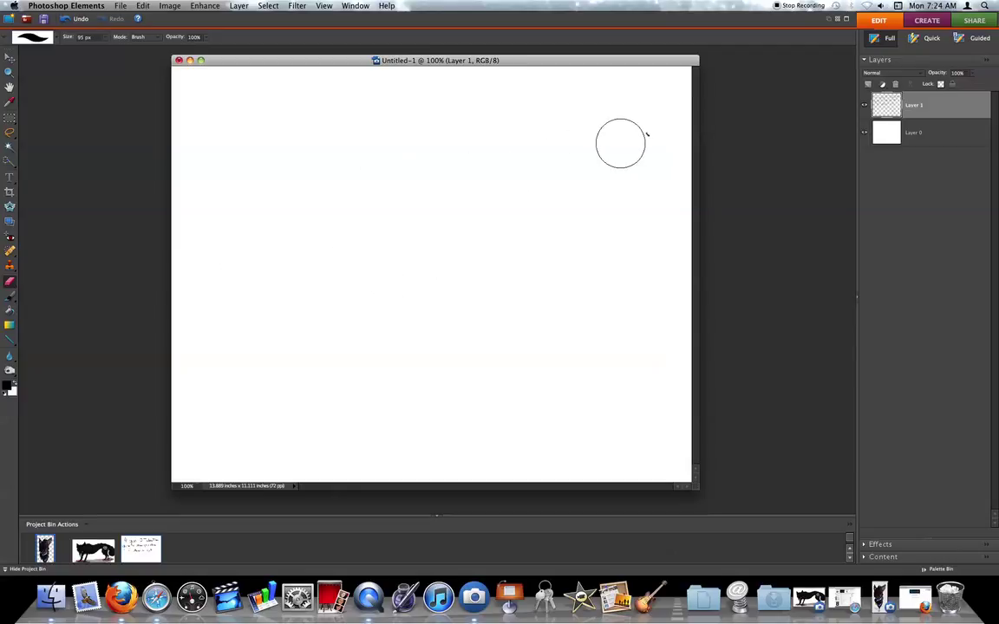
Handwrite "First, start with a circle!" in two lines near the canvas's upper edge with the 5 px brush.
left_click(10, 295)
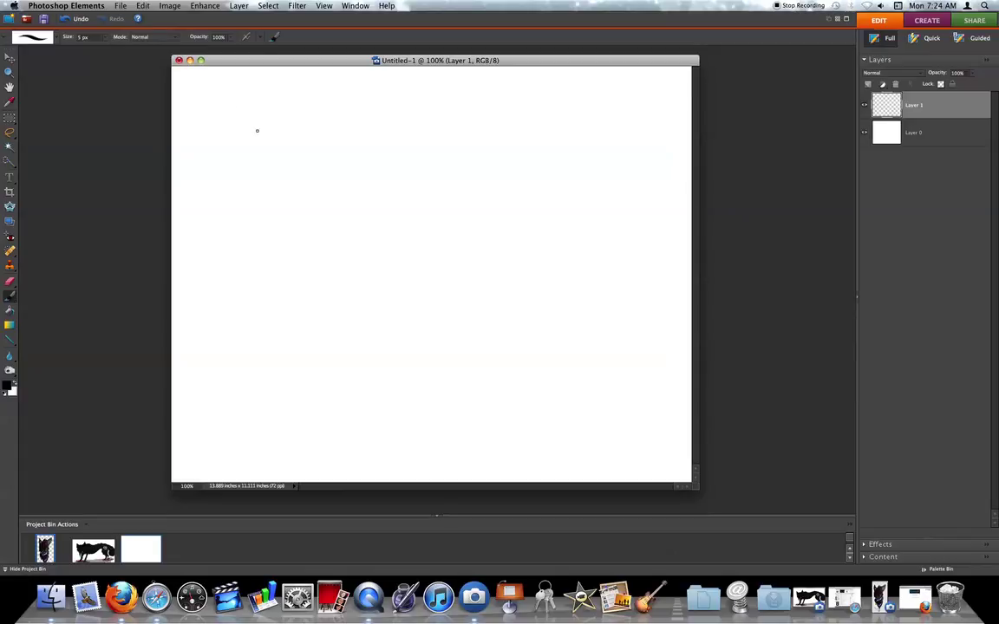
mouse_move(215, 90)
left_mouse_down()
mouse_move(214, 130)
mouse_move(240, 90)
mouse_move(230, 128)
mouse_move(254, 111)
mouse_move(262, 127)
mouse_move(285, 128)
mouse_move(293, 109)
left_mouse_up()
left_click_drag(296, 120, 341, 126)
mouse_move(334, 109)
left_mouse_down()
mouse_move(349, 107)
mouse_move(365, 127)
left_mouse_up()
mouse_move(368, 127)
left_mouse_down()
mouse_move(378, 112)
mouse_move(384, 128)
left_mouse_up()
mouse_move(376, 109)
left_mouse_down()
mouse_move(448, 107)
mouse_move(472, 127)
left_mouse_up()
left_click_drag(465, 109, 535, 118)
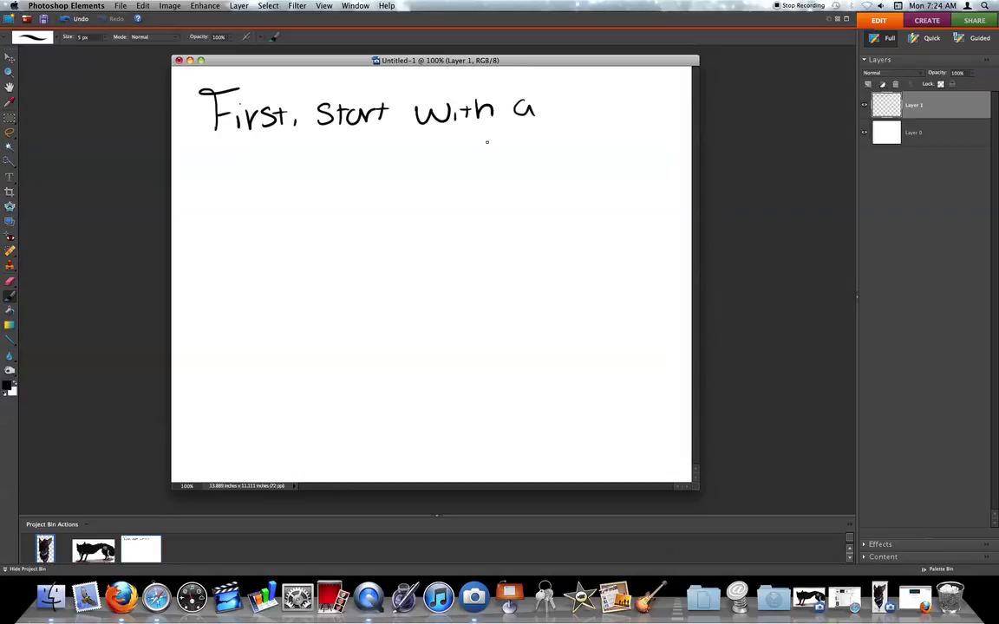
mouse_move(363, 148)
left_mouse_down()
mouse_move(373, 161)
mouse_move(382, 141)
mouse_move(392, 156)
left_mouse_up()
mouse_move(408, 137)
left_mouse_down()
mouse_move(411, 158)
mouse_move(449, 149)
left_mouse_up()
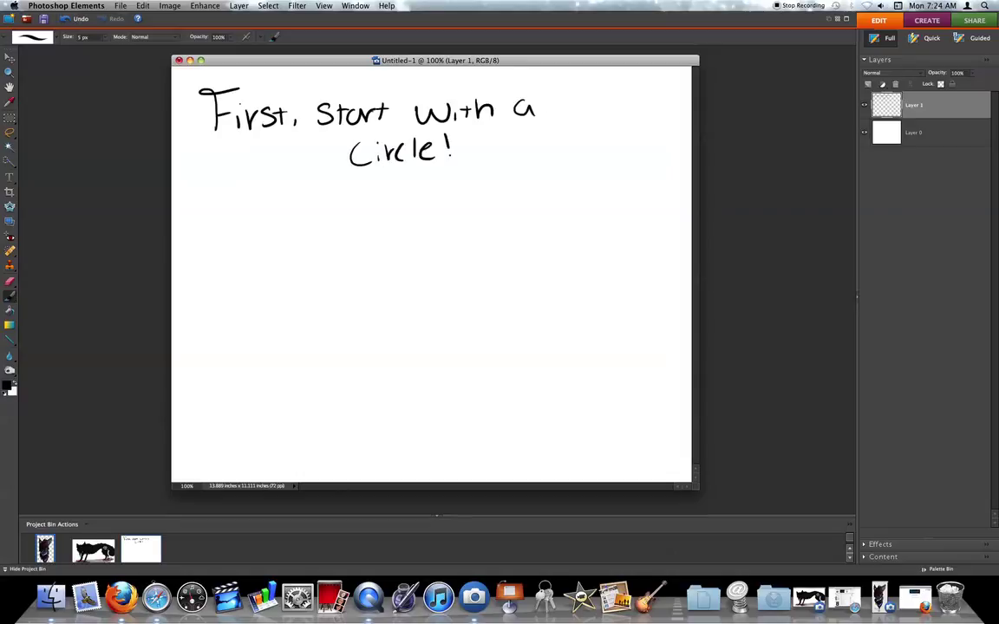
Erase the circle instruction and choose the hard round 3 px tip for the brush.
left_click(10, 260)
mouse_move(261, 188)
left_mouse_down()
mouse_move(328, 156)
mouse_move(268, 138)
mouse_move(234, 110)
mouse_move(232, 83)
mouse_move(208, 96)
left_mouse_up()
left_click(9, 295)
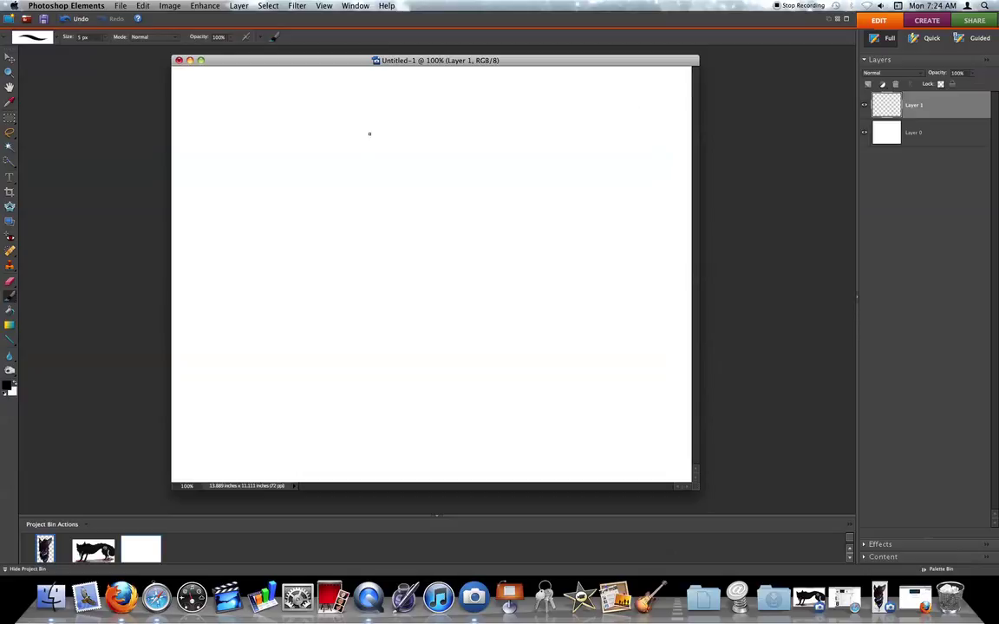
left_click(48, 37)
left_click(32, 81)
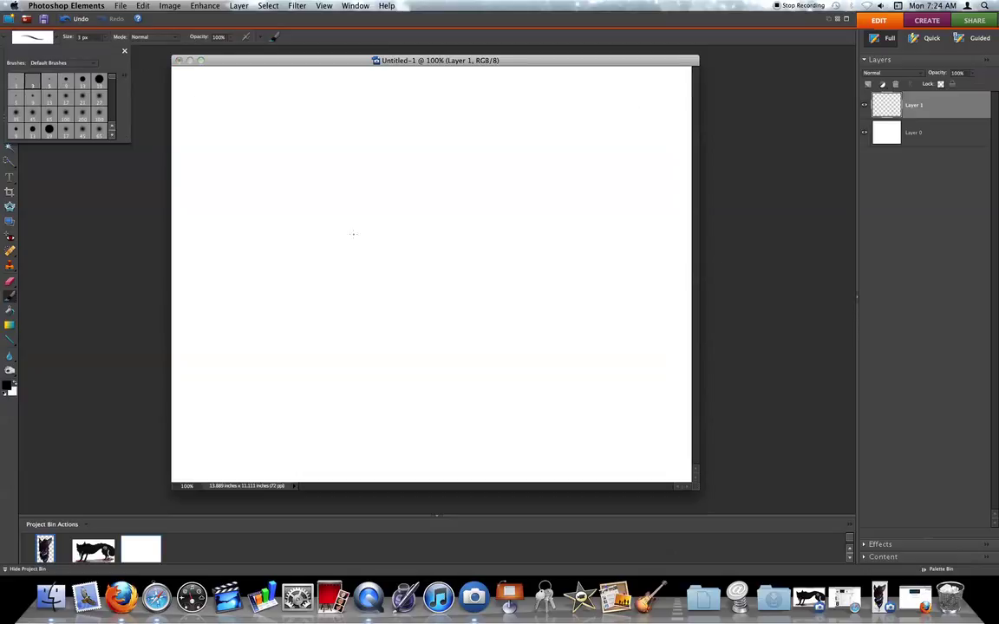
Handwrite "3-px airbrush is preferable for" across the upper part of the canvas.
left_click(212, 101)
mouse_move(210, 97)
left_mouse_down()
mouse_move(220, 104)
mouse_move(212, 122)
left_mouse_up()
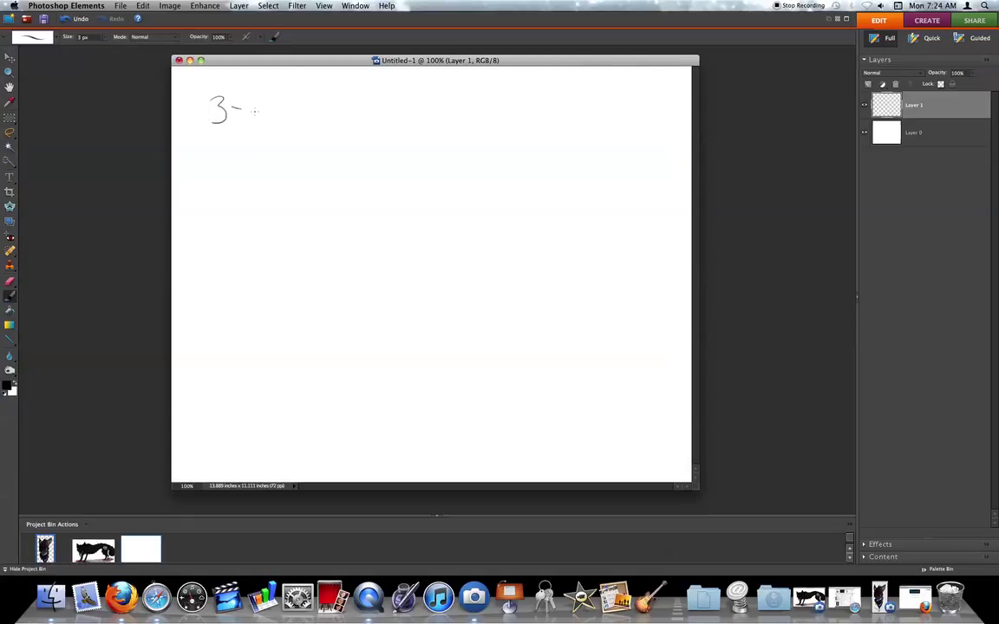
left_click_drag(251, 105, 252, 126)
left_click_drag(251, 108, 276, 121)
left_click_drag(276, 108, 266, 122)
mouse_move(304, 104)
left_mouse_down()
mouse_move(328, 118)
mouse_move(328, 97)
mouse_move(337, 117)
mouse_move(352, 99)
mouse_move(387, 113)
left_mouse_up()
mouse_move(396, 105)
left_mouse_down()
mouse_move(389, 121)
mouse_move(444, 122)
left_mouse_up()
mouse_move(466, 107)
left_mouse_down()
mouse_move(467, 130)
mouse_move(494, 114)
left_mouse_up()
mouse_move(499, 122)
left_mouse_down()
mouse_move(518, 100)
mouse_move(557, 118)
left_mouse_up()
mouse_move(561, 106)
left_mouse_down()
mouse_move(562, 119)
mouse_move(598, 126)
mouse_move(613, 101)
left_mouse_up()
left_click_drag(619, 113, 638, 111)
Handwrite "starting a sketch c:" as the second line, and erase the whole note.
mouse_move(216, 151)
left_mouse_down()
mouse_move(207, 161)
mouse_move(233, 155)
left_mouse_up()
mouse_move(243, 151)
left_mouse_down()
mouse_move(293, 162)
mouse_move(294, 175)
left_mouse_up()
left_click(277, 140)
mouse_move(359, 150)
left_mouse_down()
mouse_move(377, 164)
mouse_move(446, 165)
left_mouse_up()
left_click_drag(438, 153, 502, 162)
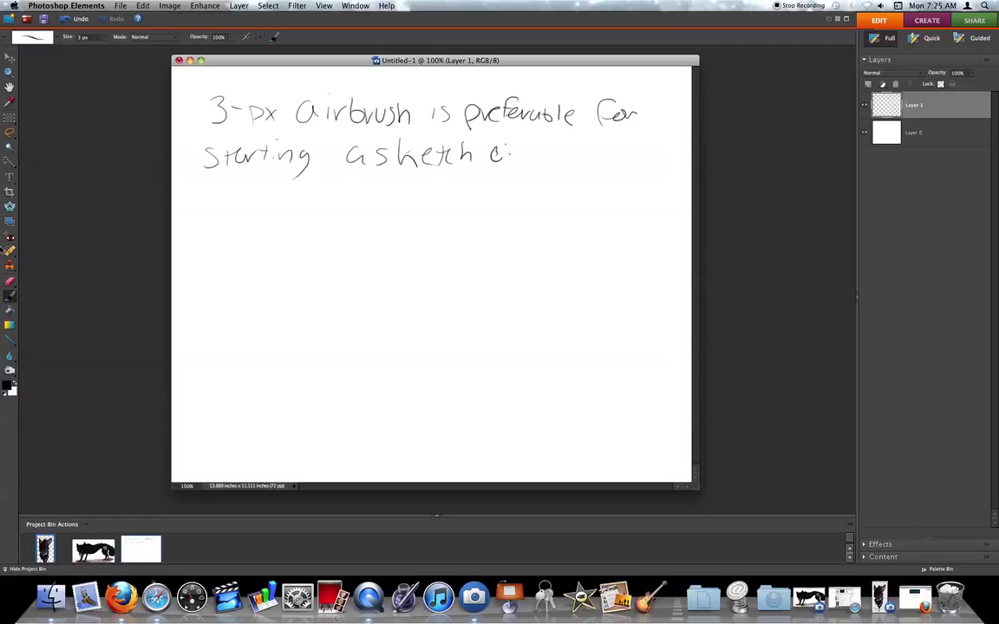
left_click(10, 281)
mouse_move(524, 132)
left_mouse_down()
mouse_move(151, 109)
mouse_move(283, 138)
mouse_move(419, 149)
left_mouse_up()
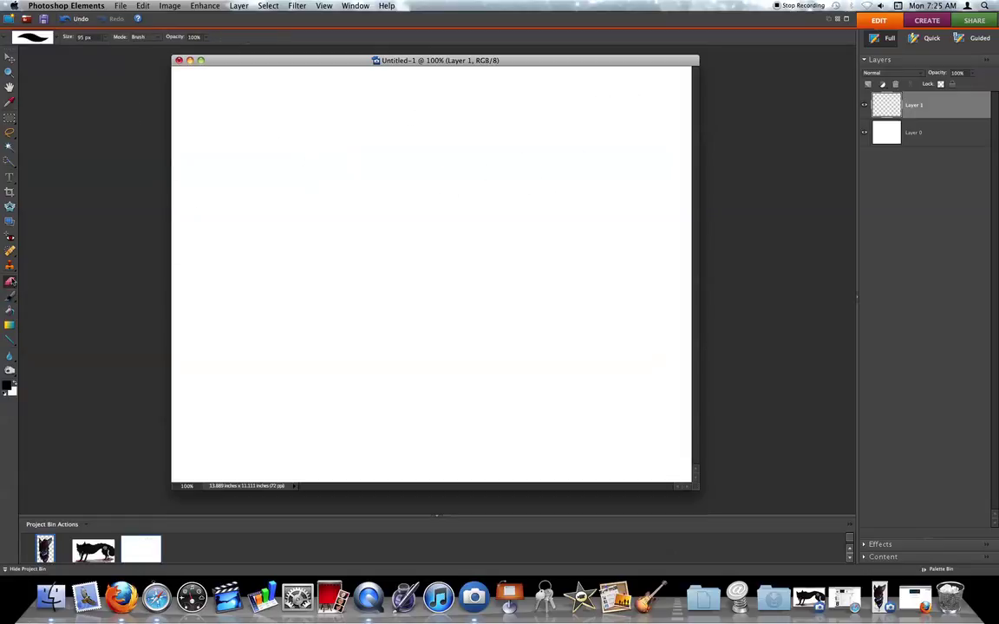
Sketch a light circle for the cat's head in the upper-left part of the canvas with the 3 px brush.
left_click(10, 296)
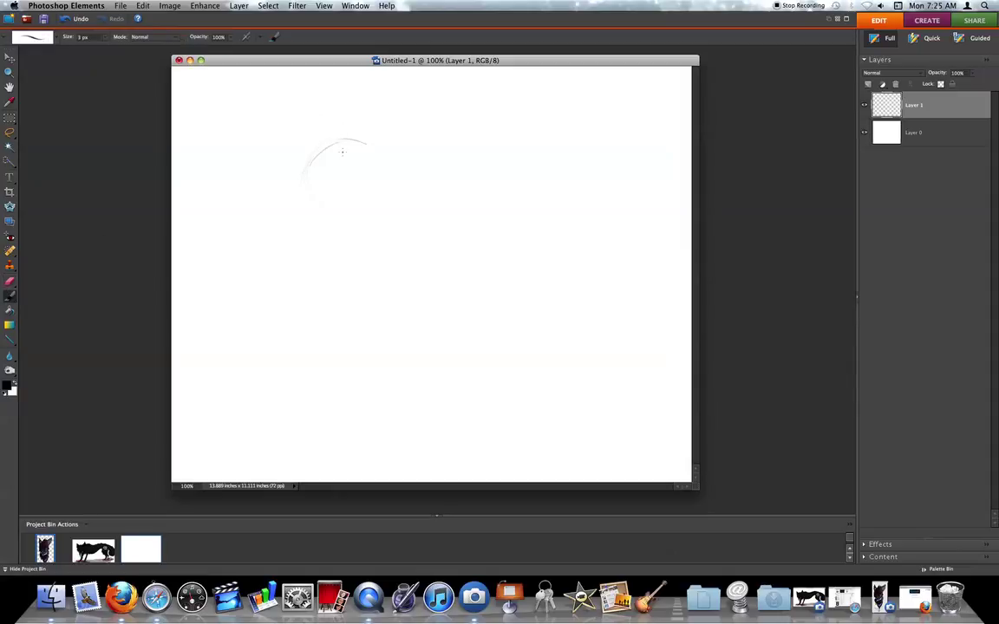
left_click_drag(356, 188, 340, 203)
left_click_drag(315, 211, 373, 207)
Handwrite "next - ears" beside the circle on a new layer, and delete that layer.
mouse_move(459, 161)
left_mouse_down()
mouse_move(464, 137)
mouse_move(491, 156)
left_mouse_up()
key("ctrl+z")
left_click(866, 82)
mouse_move(458, 148)
left_mouse_down()
mouse_move(457, 171)
mouse_move(496, 146)
mouse_move(505, 167)
mouse_move(496, 168)
left_mouse_up()
mouse_move(520, 142)
left_mouse_down()
mouse_move(518, 163)
mouse_move(524, 149)
left_mouse_up()
mouse_move(534, 152)
left_mouse_down()
mouse_move(581, 164)
mouse_move(613, 152)
left_mouse_up()
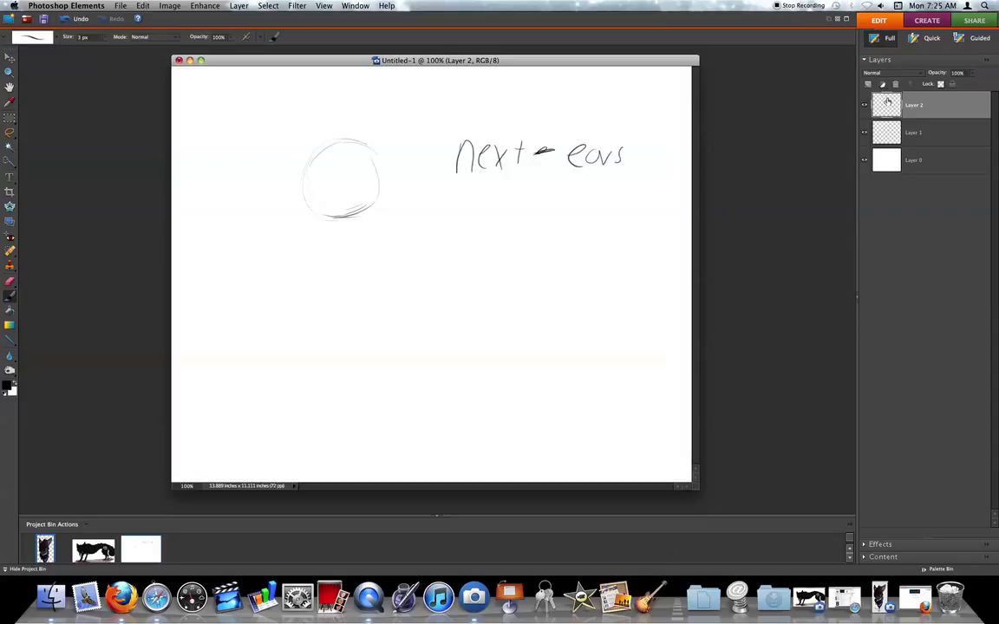
left_click(896, 85)
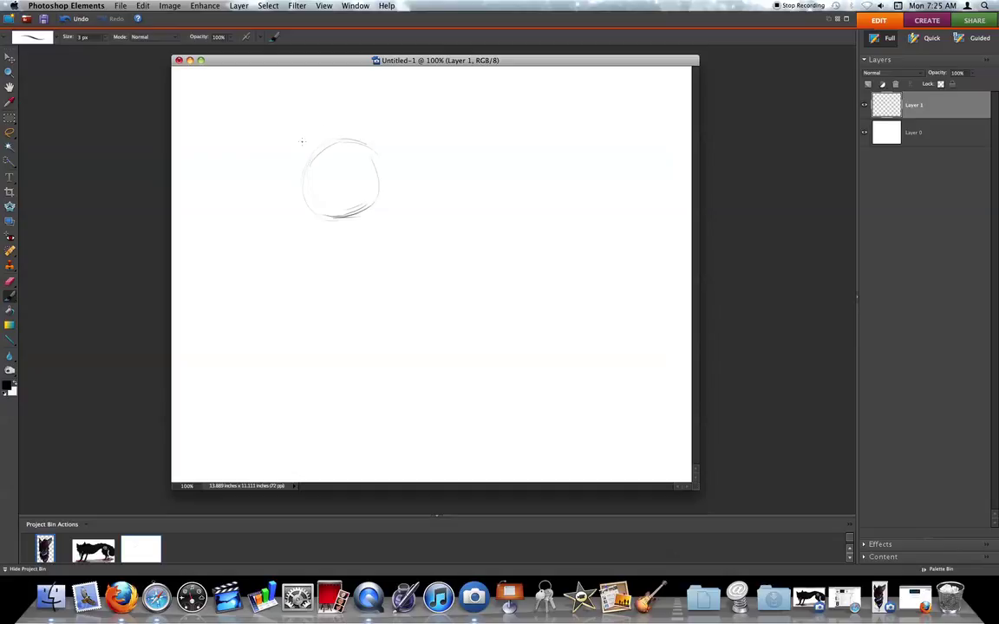
Sketch two pointed ears on top of the head circle and darken their edges.
mouse_move(339, 140)
left_mouse_down()
mouse_move(379, 109)
mouse_move(371, 164)
mouse_move(296, 133)
mouse_move(296, 176)
left_mouse_up()
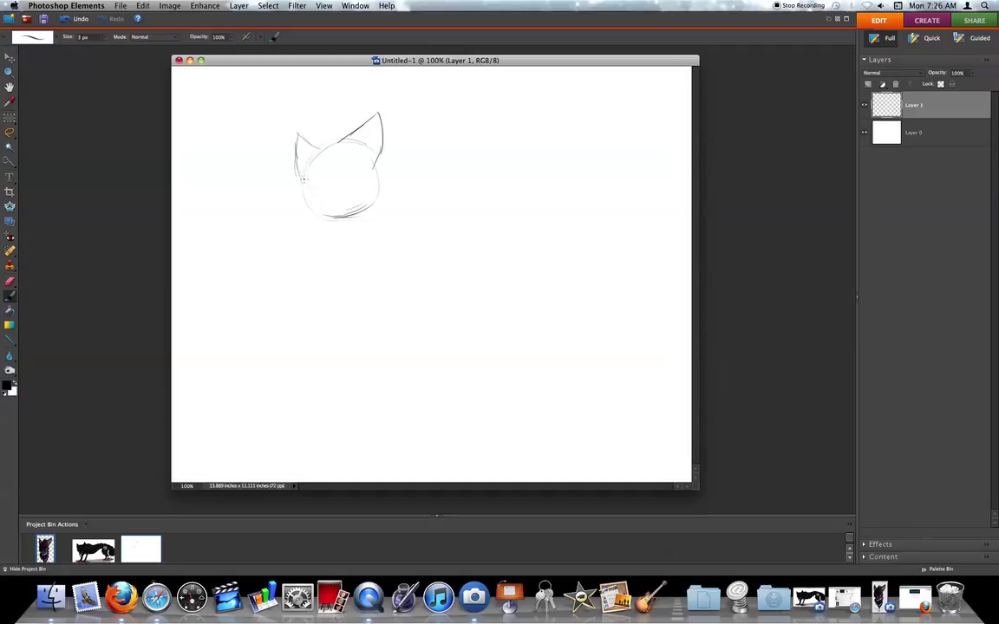
mouse_move(318, 148)
left_mouse_down()
mouse_move(297, 134)
mouse_move(363, 129)
mouse_move(371, 116)
left_mouse_up()
left_click_drag(298, 135, 306, 182)
Handwrite "next - fluff ^^" beside the head, and erase the note.
left_click_drag(468, 141, 494, 160)
mouse_move(497, 140)
left_mouse_down()
mouse_move(509, 162)
mouse_move(497, 161)
mouse_move(516, 161)
left_mouse_up()
mouse_move(509, 147)
left_mouse_down()
mouse_move(572, 137)
mouse_move(597, 152)
mouse_move(612, 132)
mouse_move(622, 149)
left_mouse_up()
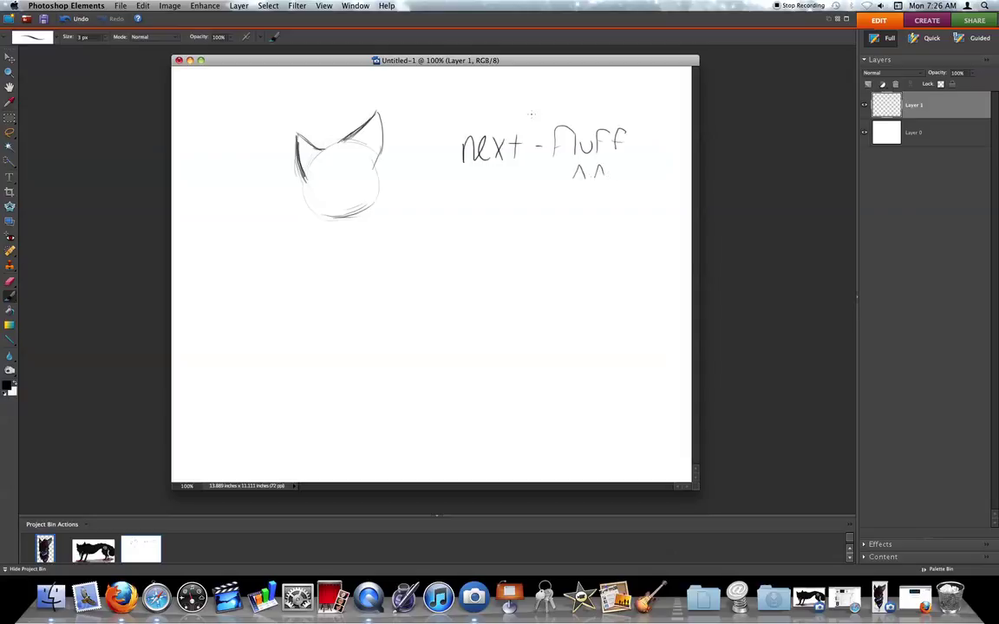
left_click(9, 283)
mouse_move(475, 146)
left_mouse_down()
mouse_move(548, 150)
mouse_move(601, 134)
left_mouse_up()
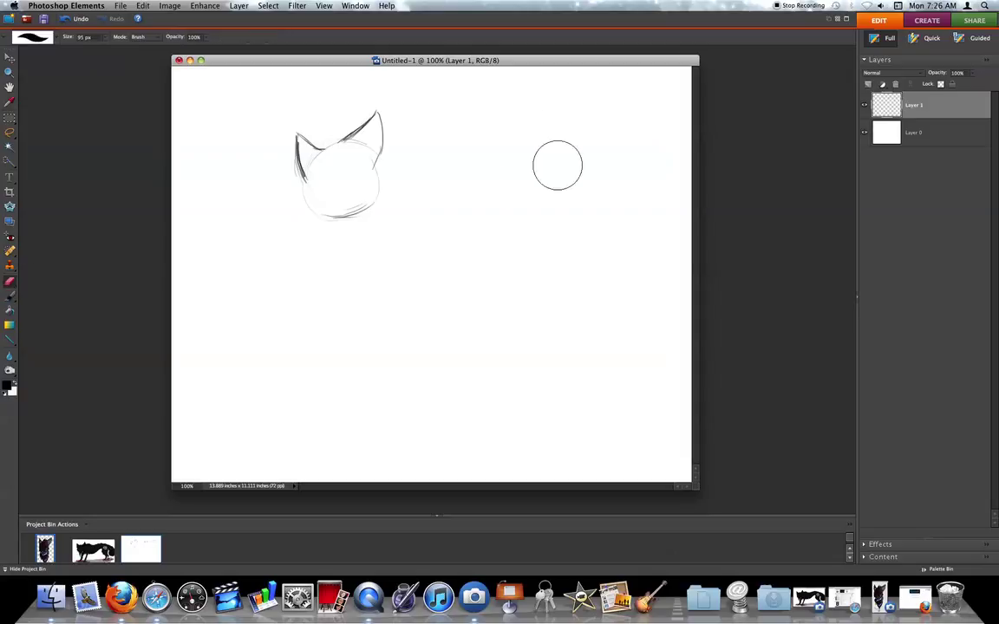
Sketch fur tufts between the ears and on both cheeks, and darken the chin line.
left_click(8, 295)
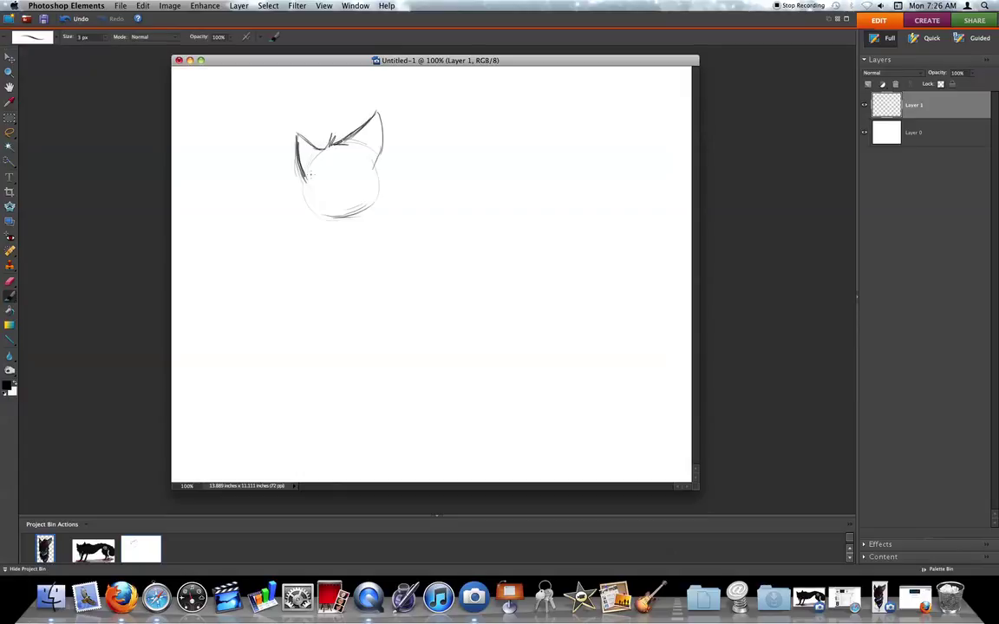
left_click_drag(304, 184, 324, 198)
left_click_drag(374, 168, 378, 179)
left_click_drag(332, 209, 367, 200)
Handwrite "note: cats generally have short muzzles." beside the head, and erase the note.
mouse_move(438, 112)
left_mouse_down()
mouse_move(451, 132)
mouse_move(463, 115)
mouse_move(476, 131)
left_mouse_up()
mouse_move(469, 117)
left_mouse_down()
mouse_move(510, 123)
mouse_move(511, 108)
mouse_move(568, 120)
mouse_move(606, 109)
mouse_move(611, 128)
mouse_move(614, 106)
mouse_move(671, 102)
left_mouse_up()
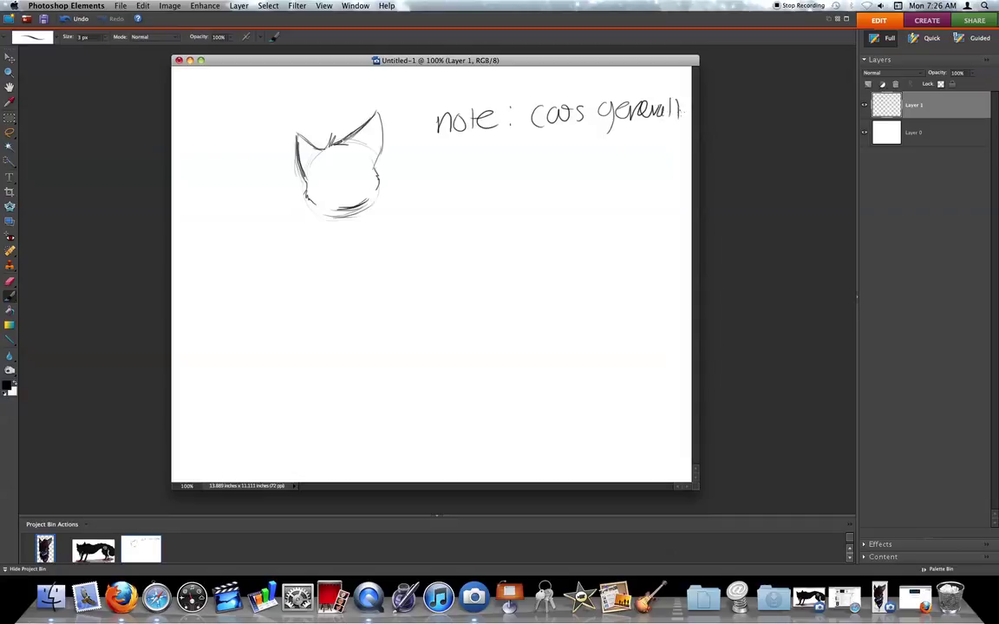
mouse_move(424, 148)
left_mouse_down()
mouse_move(507, 167)
mouse_move(564, 153)
mouse_move(614, 150)
mouse_move(628, 163)
mouse_move(673, 159)
left_mouse_up()
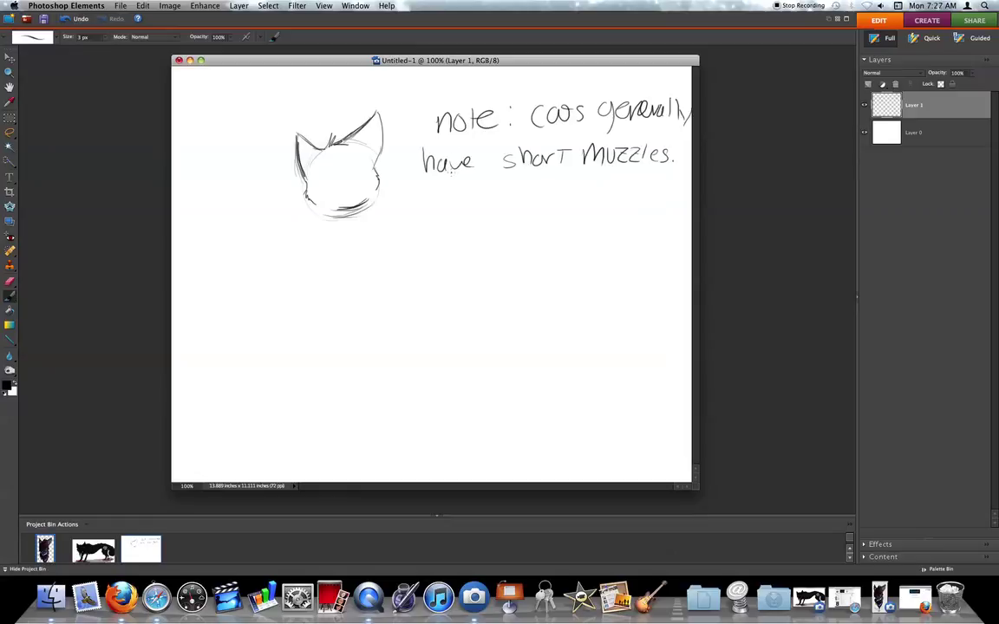
left_click(10, 281)
mouse_move(432, 160)
left_mouse_down()
mouse_move(688, 139)
mouse_move(431, 144)
mouse_move(557, 110)
mouse_move(719, 104)
mouse_move(366, 152)
left_mouse_up()
Sketch a short muzzle with a nose and a curved mouth low on the cat's face.
left_click(10, 295)
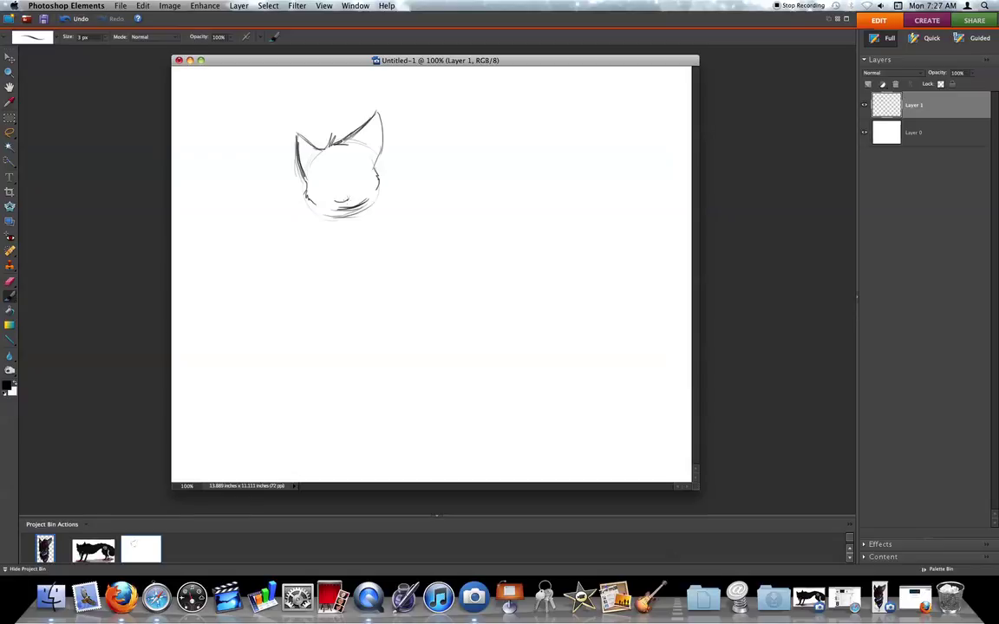
left_click_drag(350, 198, 363, 194)
Handwrite a note starting with "remember" beside the head, and erase it.
mouse_move(443, 147)
left_mouse_down()
mouse_move(517, 137)
mouse_move(520, 127)
mouse_move(534, 140)
mouse_move(552, 132)
mouse_move(522, 143)
left_mouse_up()
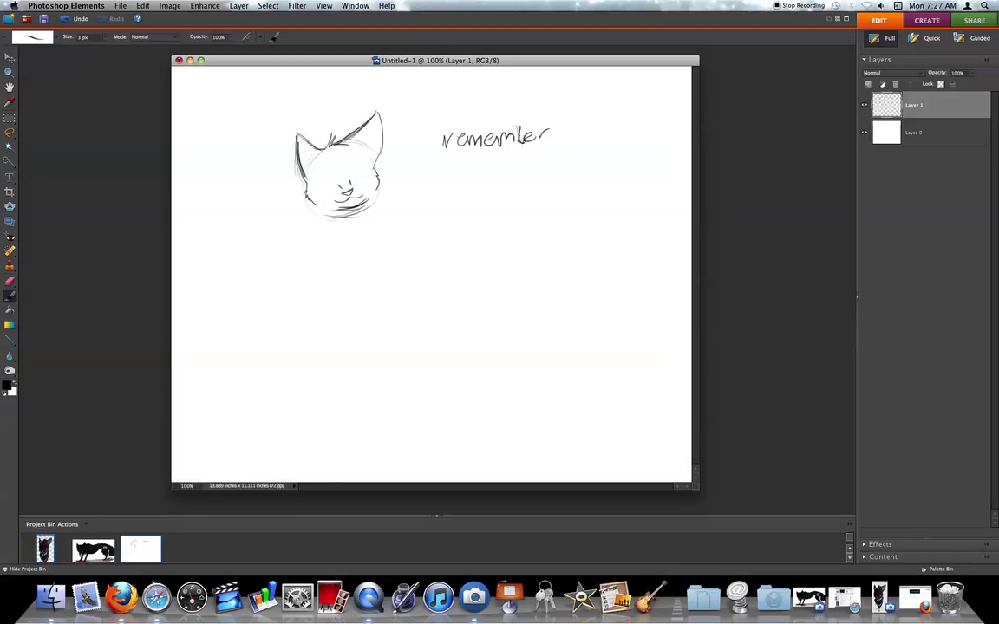
left_click_drag(582, 135, 603, 137)
left_click_drag(613, 135, 625, 141)
mouse_move(473, 172)
left_mouse_down()
mouse_move(502, 162)
mouse_move(527, 196)
mouse_move(581, 196)
left_mouse_up()
mouse_move(481, 216)
left_mouse_down()
mouse_move(577, 209)
mouse_move(524, 195)
mouse_move(446, 151)
left_mouse_up()
left_click(10, 283)
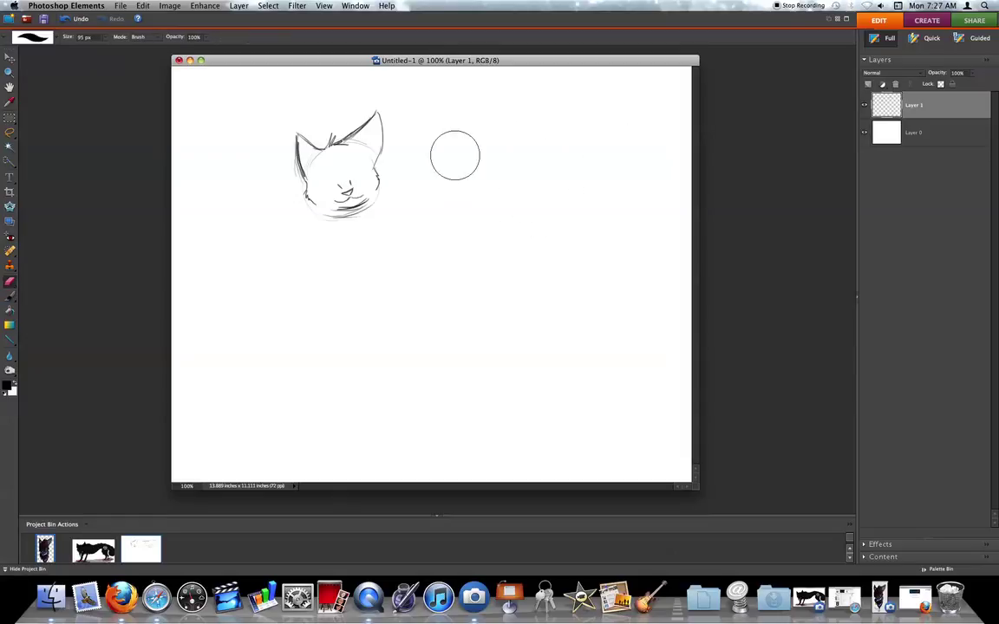
Sketch the two eyes above the muzzle, undoing and redrawing the first attempt at the right one.
left_click(10, 294)
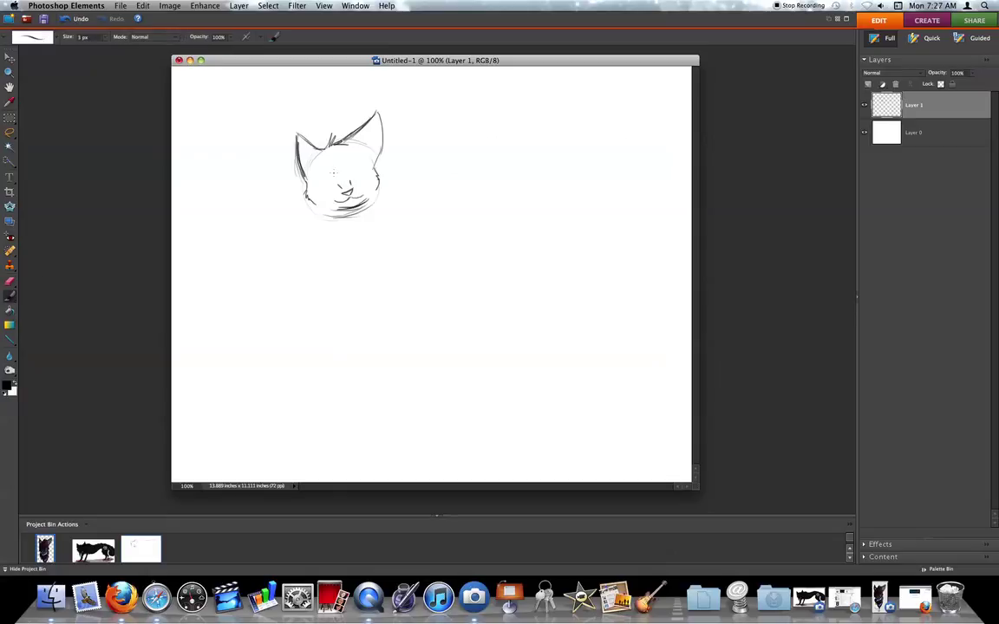
left_click_drag(350, 180, 362, 171)
left_click(77, 18)
left_click_drag(349, 177, 356, 174)
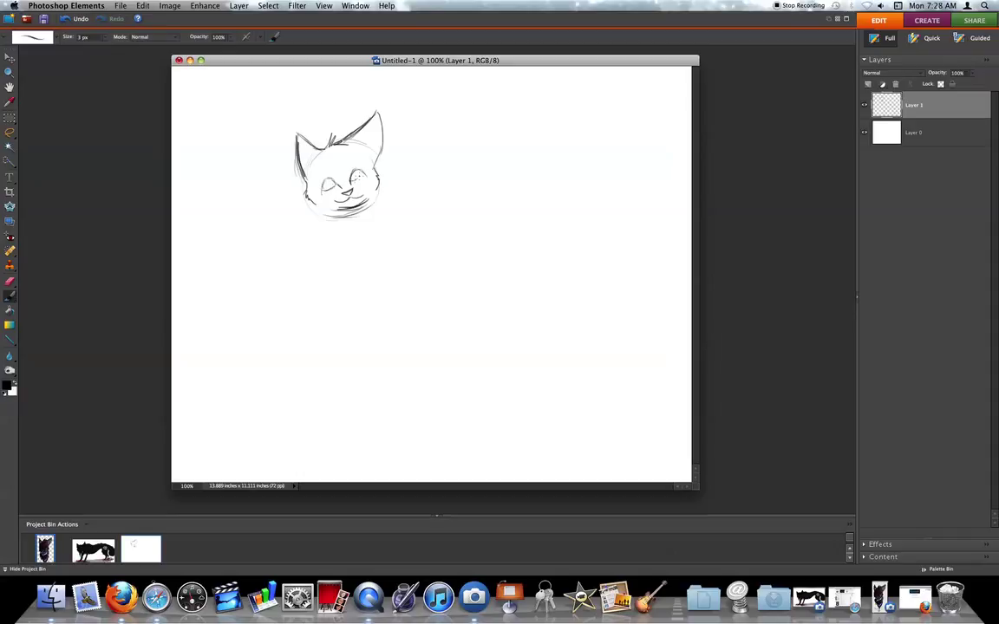
Set the eraser size to 28 px.
left_click(9, 281)
left_click(102, 37)
left_click_drag(85, 46, 74, 46)
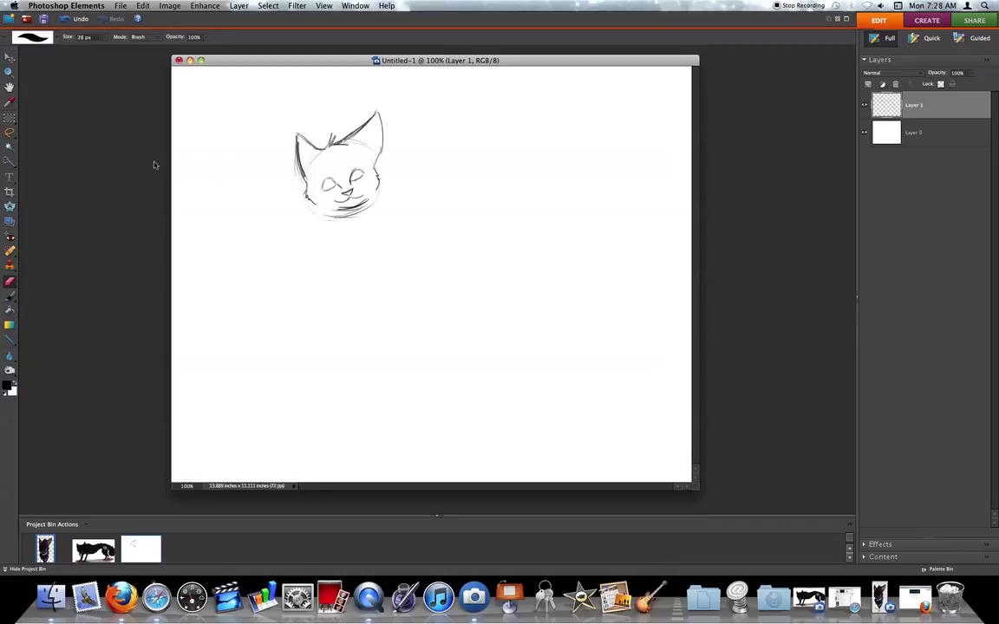
Lasso the eye area of the cat's face, rotate the selection about 5.7 degrees, and deselect it.
left_click(9, 131)
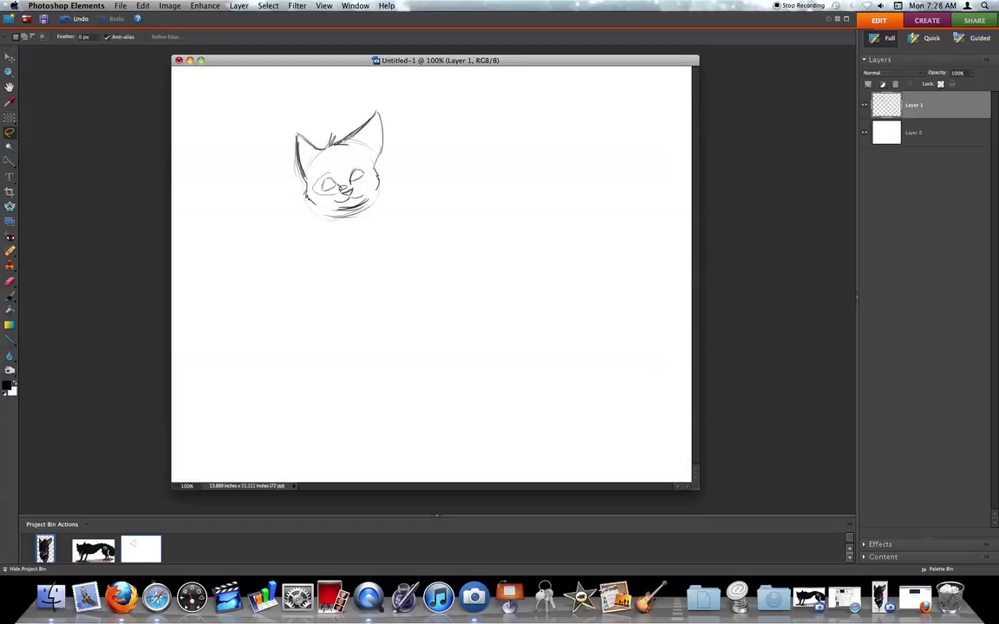
left_click_drag(331, 163, 330, 166)
right_click(335, 159)
left_click(359, 246)
left_click_drag(395, 192, 397, 196)
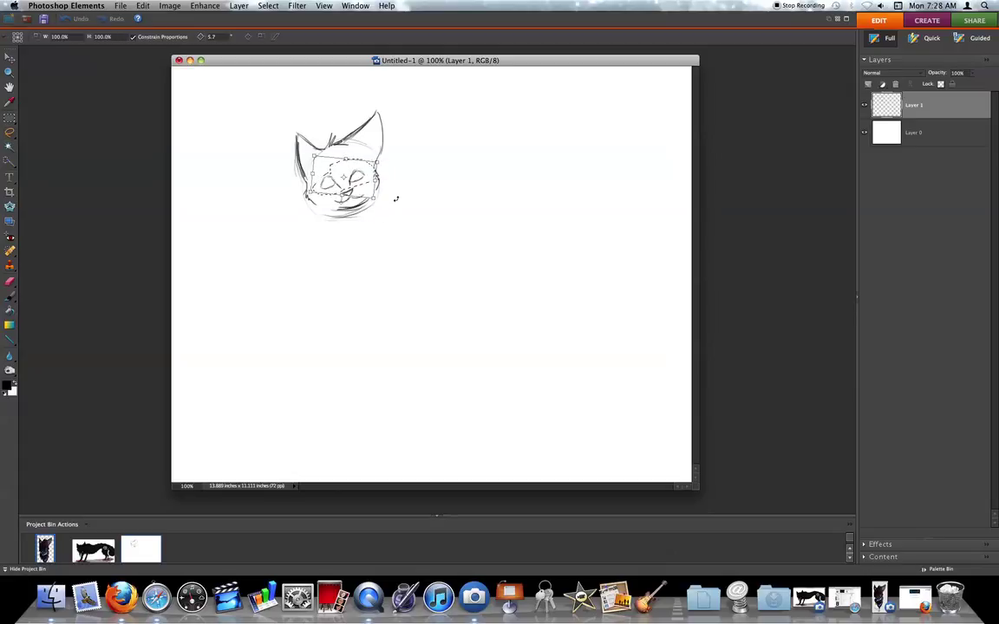
left_click(352, 214)
right_click(351, 175)
left_click(364, 181)
Handwrite the note "a bit sloppy, sorry x_x;" beside the head with the 3 px brush.
left_click(9, 294)
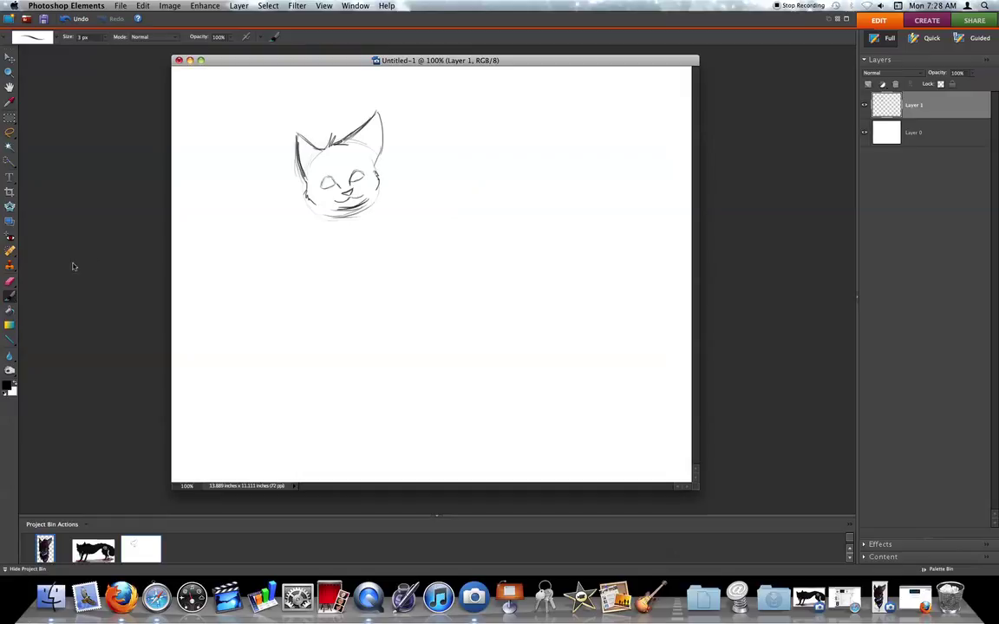
left_click_drag(457, 136, 460, 163)
left_click_drag(474, 127, 475, 153)
mouse_move(532, 130)
left_mouse_down()
mouse_move(522, 150)
mouse_move(539, 149)
left_mouse_up()
left_click_drag(551, 138, 564, 142)
left_click_drag(576, 130, 576, 144)
left_click_drag(577, 130, 595, 144)
left_click_drag(616, 135, 614, 143)
mouse_move(487, 173)
left_mouse_down()
mouse_move(478, 185)
mouse_move(516, 173)
left_mouse_up()
mouse_move(520, 174)
left_mouse_down()
mouse_move(544, 165)
mouse_move(571, 179)
mouse_move(558, 179)
mouse_move(606, 175)
left_mouse_up()
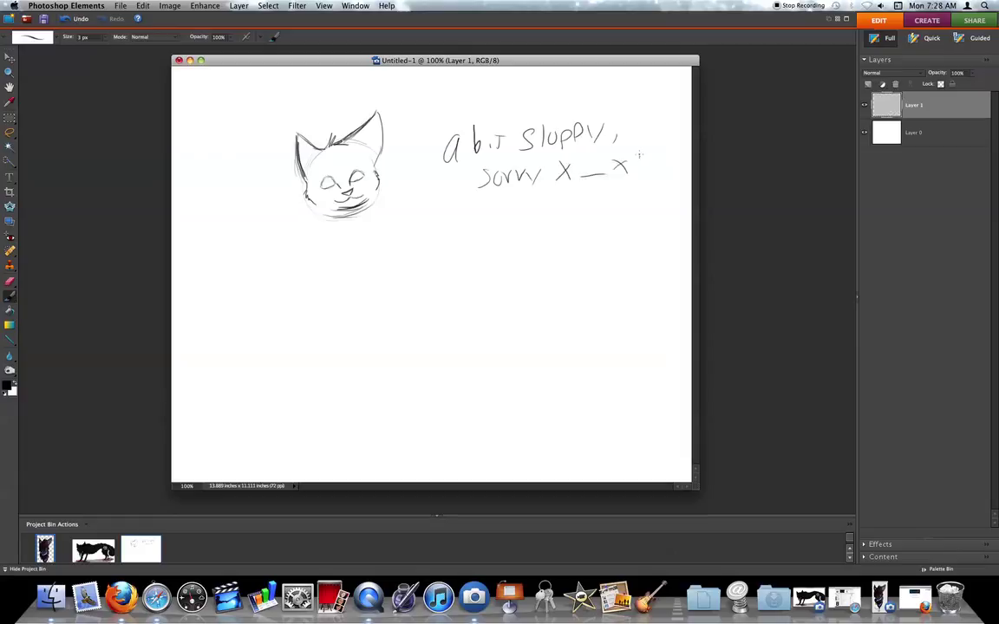
Enlarge the eraser to 77 px and erase the handwritten note beside the head.
left_click(9, 282)
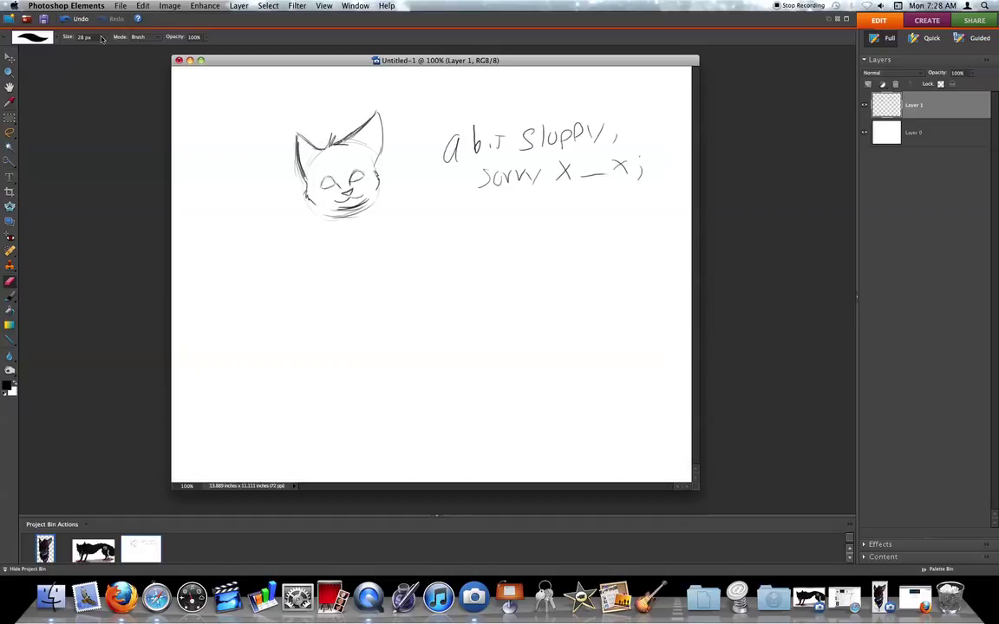
left_click_drag(105, 38, 114, 47)
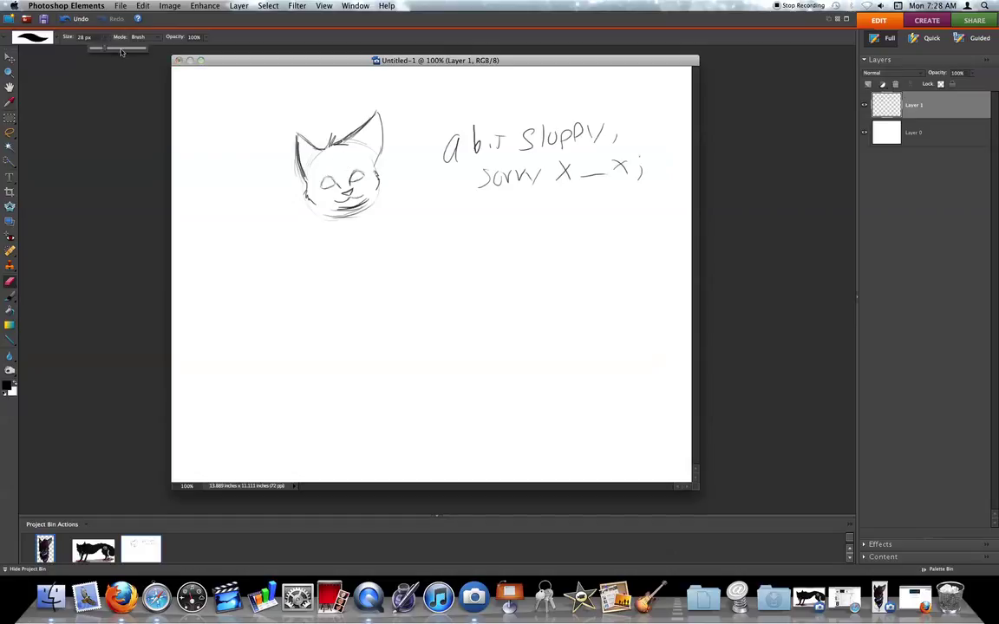
mouse_move(470, 144)
left_mouse_down()
mouse_move(578, 127)
mouse_move(585, 175)
mouse_move(613, 205)
left_mouse_up()
left_click_drag(639, 147, 633, 165)
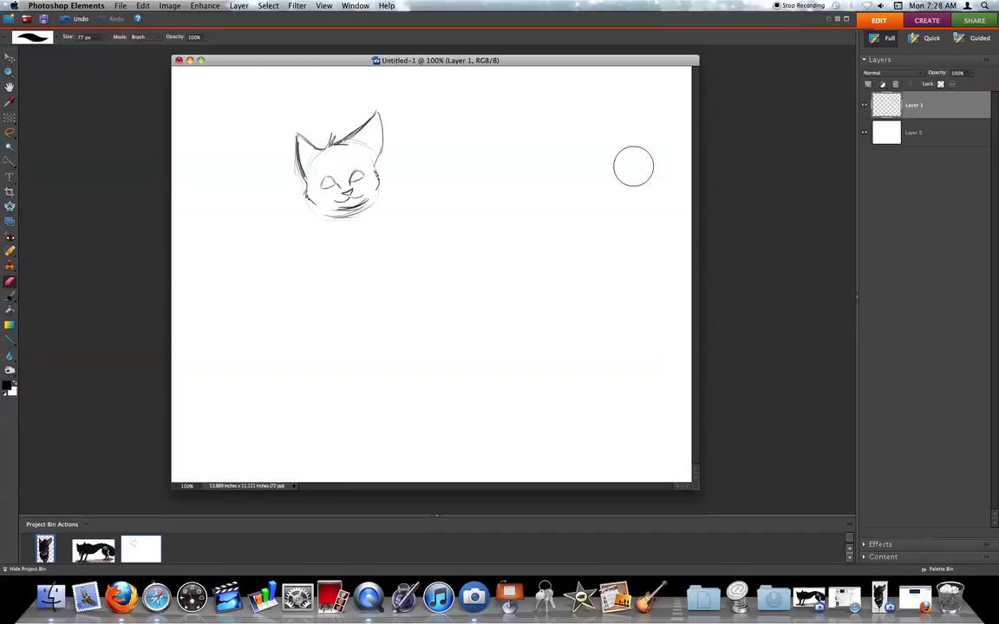
Handwrite another short note in the empty area beside the head, and erase it.
left_click(11, 295)
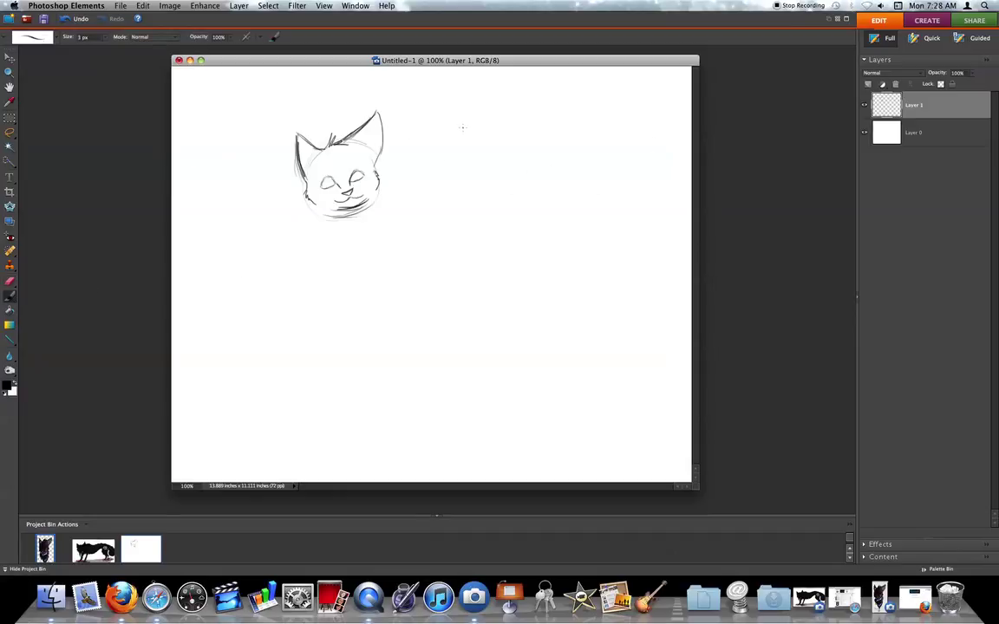
mouse_move(466, 139)
left_mouse_down()
mouse_move(492, 115)
mouse_move(499, 132)
mouse_move(548, 123)
mouse_move(536, 115)
mouse_move(555, 137)
left_mouse_up()
mouse_move(556, 137)
left_mouse_down()
mouse_move(630, 116)
mouse_move(657, 137)
left_mouse_up()
mouse_move(499, 155)
left_mouse_down()
mouse_move(505, 176)
mouse_move(534, 173)
mouse_move(561, 160)
mouse_move(494, 154)
mouse_move(562, 137)
mouse_move(523, 123)
mouse_move(481, 145)
left_mouse_up()
left_click(11, 281)
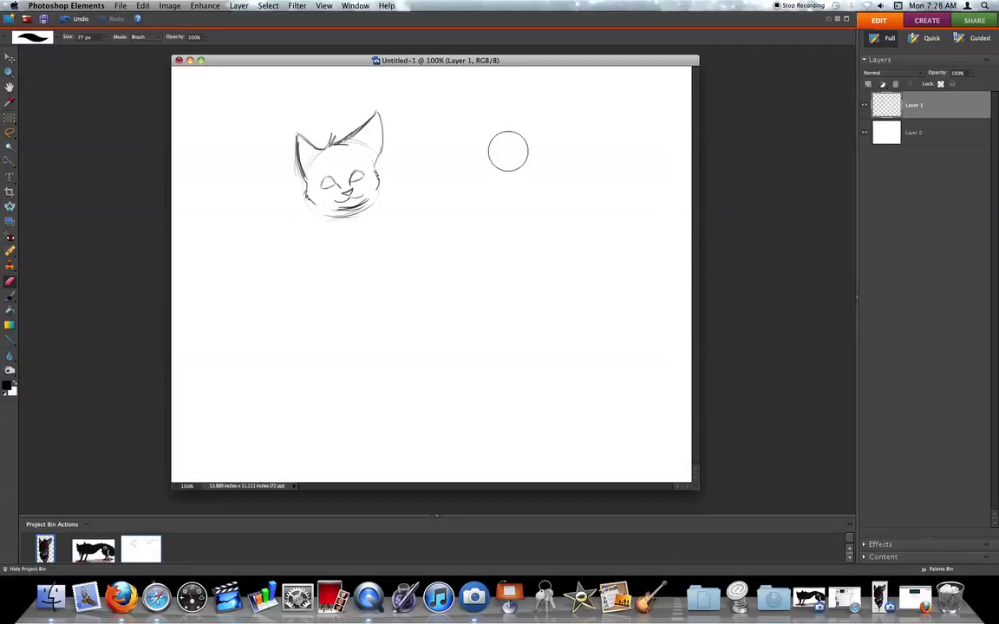
Sketch the neck and a chest outline tapering to a point below the head, undoing and redrawing unwanted strokes.
key("b")
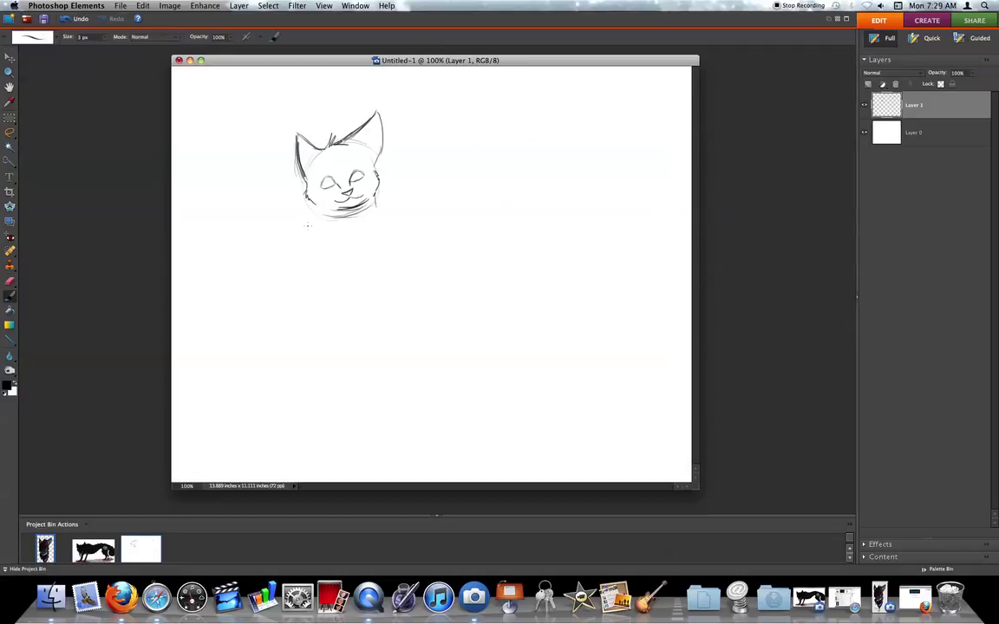
left_click_drag(317, 212, 319, 241)
left_click_drag(384, 219, 383, 245)
left_click(66, 20)
left_click(65, 22)
left_click_drag(387, 271, 386, 282)
mouse_move(320, 250)
left_mouse_down()
mouse_move(334, 290)
mouse_move(374, 314)
left_mouse_up()
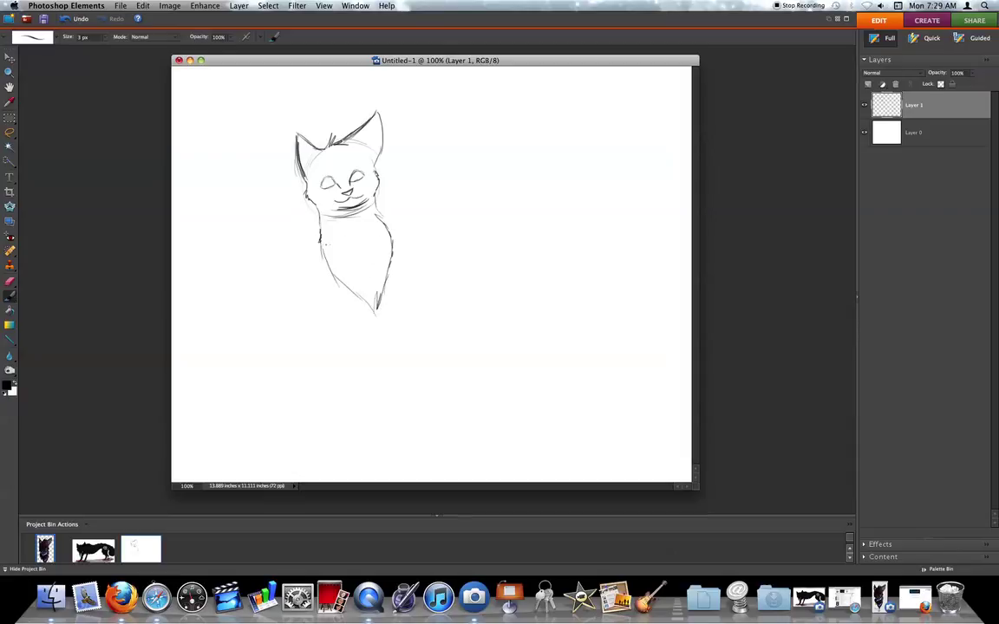
Try to sketch the left front leg slanting inward from the shoulder, and erase the strokes.
mouse_move(319, 236)
left_mouse_down()
mouse_move(326, 271)
mouse_move(322, 251)
mouse_move(312, 276)
mouse_move(341, 311)
left_mouse_up()
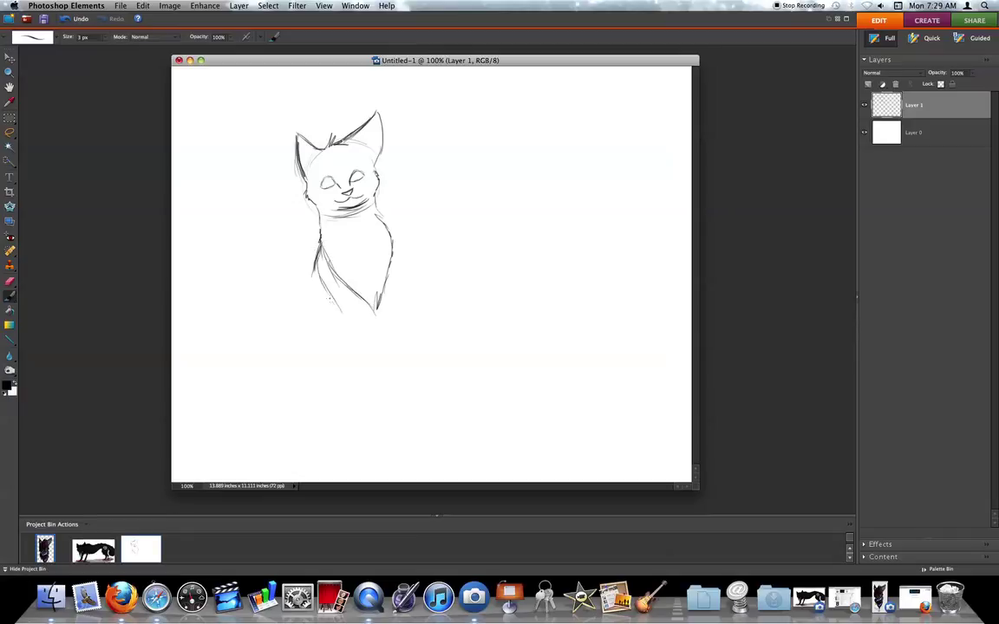
left_click(76, 19)
mouse_move(318, 266)
left_mouse_down()
mouse_move(313, 285)
mouse_move(358, 352)
left_mouse_up()
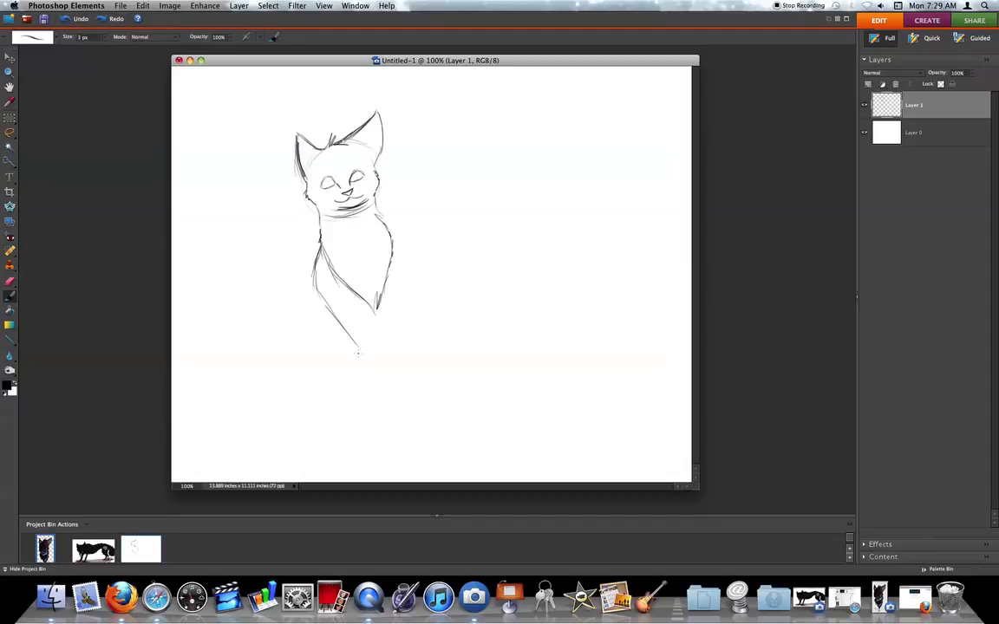
mouse_move(310, 257)
left_mouse_down()
mouse_move(316, 301)
mouse_move(368, 310)
mouse_move(343, 295)
mouse_move(372, 338)
left_mouse_up()
left_click_drag(345, 291, 370, 333)
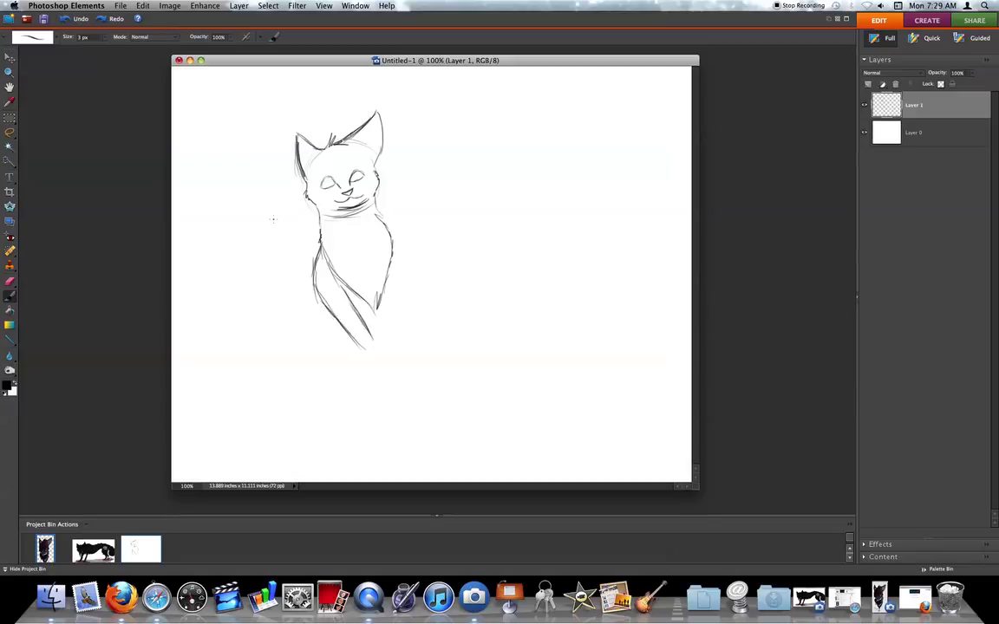
left_click(77, 19)
left_click(78, 19)
key("e")
left_click_drag(344, 339, 346, 335)
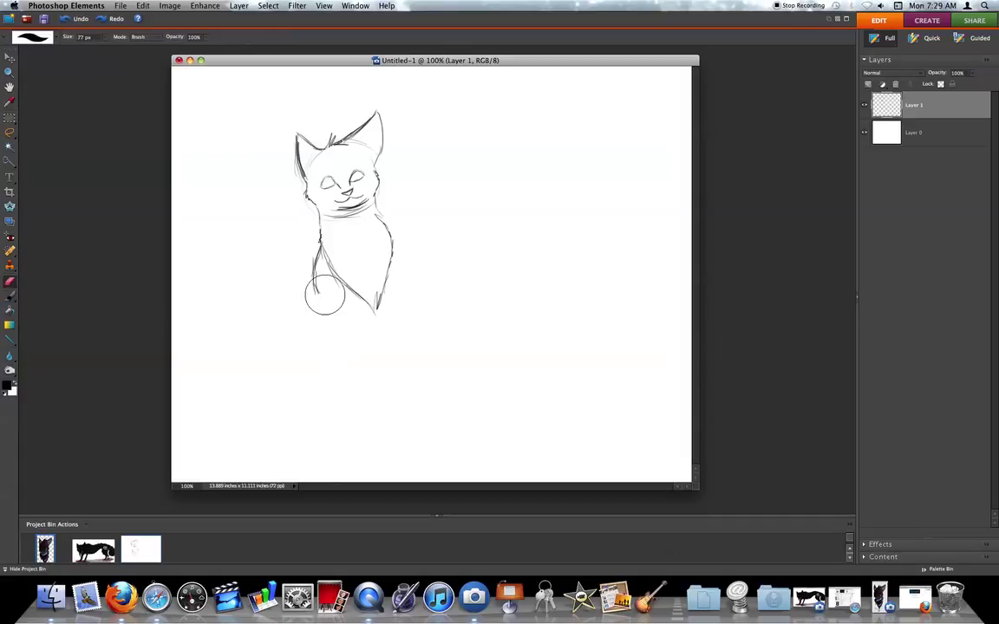
Try to sketch a longer left front leg dropping from the shoulder, and erase it.
left_click(9, 295)
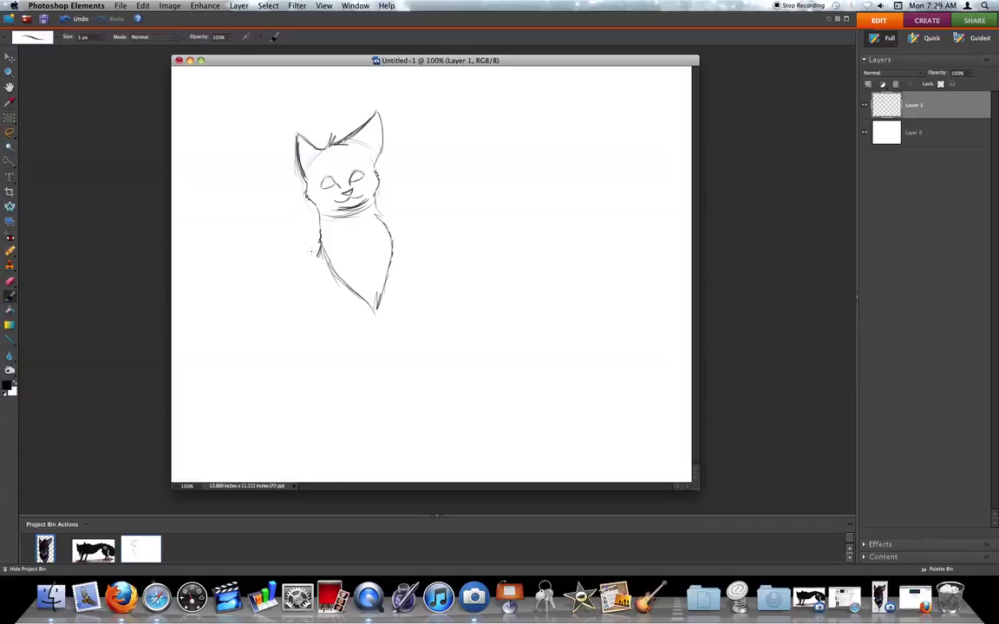
mouse_move(320, 246)
left_mouse_down()
mouse_move(313, 255)
mouse_move(327, 285)
mouse_move(311, 307)
mouse_move(330, 366)
left_mouse_up()
left_click_drag(312, 315, 340, 377)
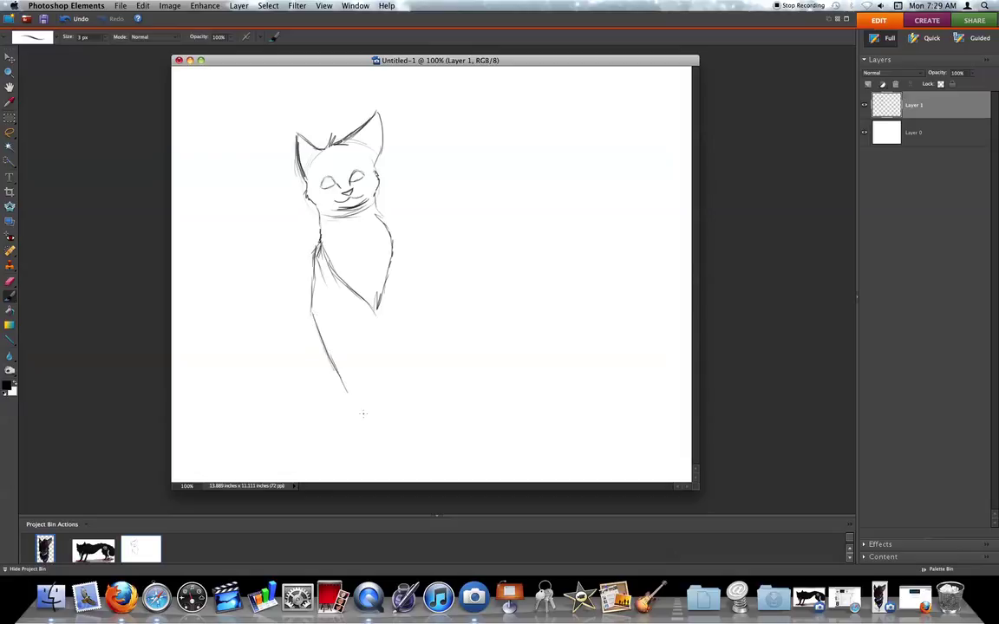
mouse_move(341, 298)
left_mouse_down()
mouse_move(341, 333)
mouse_move(368, 399)
left_mouse_up()
key("e")
mouse_move(330, 363)
left_mouse_down()
mouse_move(350, 399)
mouse_move(297, 316)
mouse_move(334, 335)
mouse_move(309, 279)
left_mouse_up()
Handwrite the note "bleeh sorry" beside the cat.
left_click(10, 296)
left_click_drag(475, 158, 476, 178)
mouse_move(504, 137)
left_mouse_down()
mouse_move(504, 172)
mouse_move(538, 172)
left_mouse_up()
mouse_move(551, 137)
left_mouse_down()
mouse_move(550, 172)
mouse_move(571, 171)
left_mouse_up()
left_click_drag(513, 189, 500, 213)
mouse_move(534, 196)
left_mouse_down()
mouse_move(523, 208)
mouse_move(536, 198)
left_mouse_up()
left_click_drag(542, 198, 588, 212)
left_click_drag(595, 192, 583, 215)
Erase the handwritten note and the leftover leg strokes by the cat's left shoulder.
left_click(10, 281)
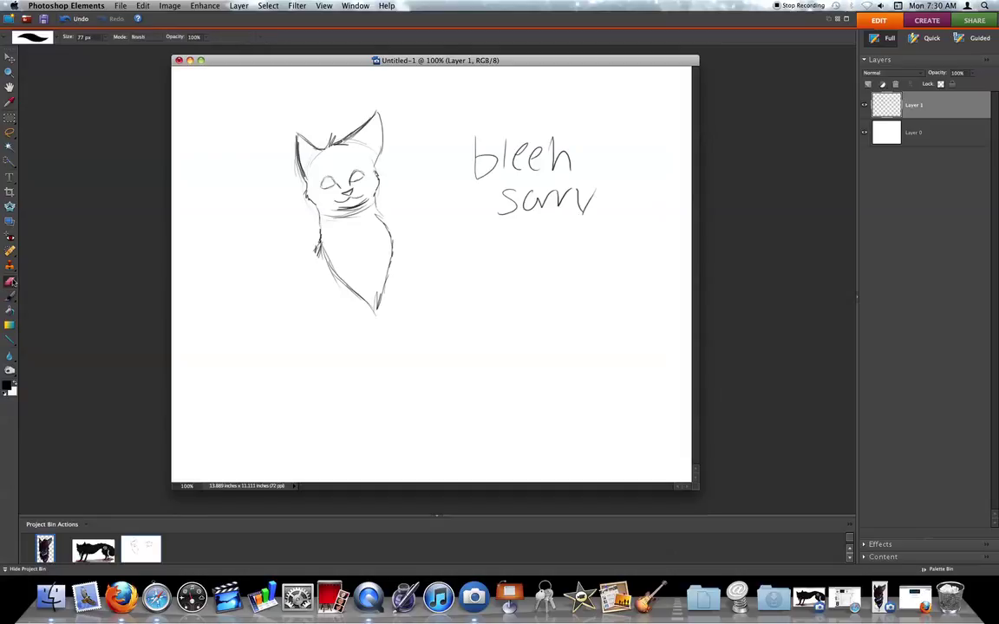
mouse_move(513, 165)
left_mouse_down()
mouse_move(564, 191)
mouse_move(541, 165)
mouse_move(512, 185)
mouse_move(586, 201)
left_mouse_up()
left_click_drag(297, 251, 308, 251)
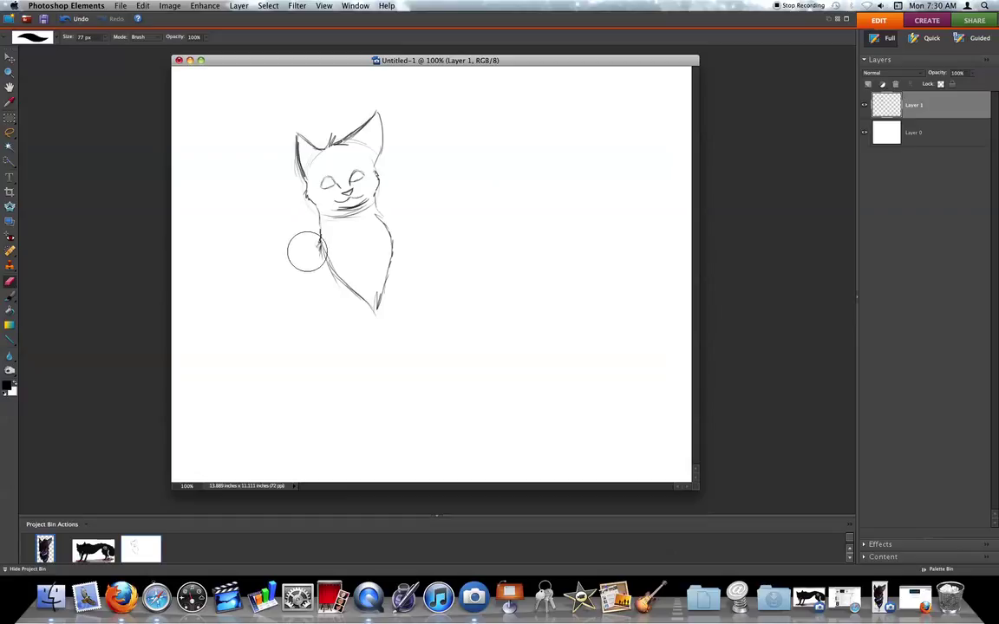
Sketch both front legs from the shoulders down below the chest point, ending in small oval paws.
left_click(9, 297)
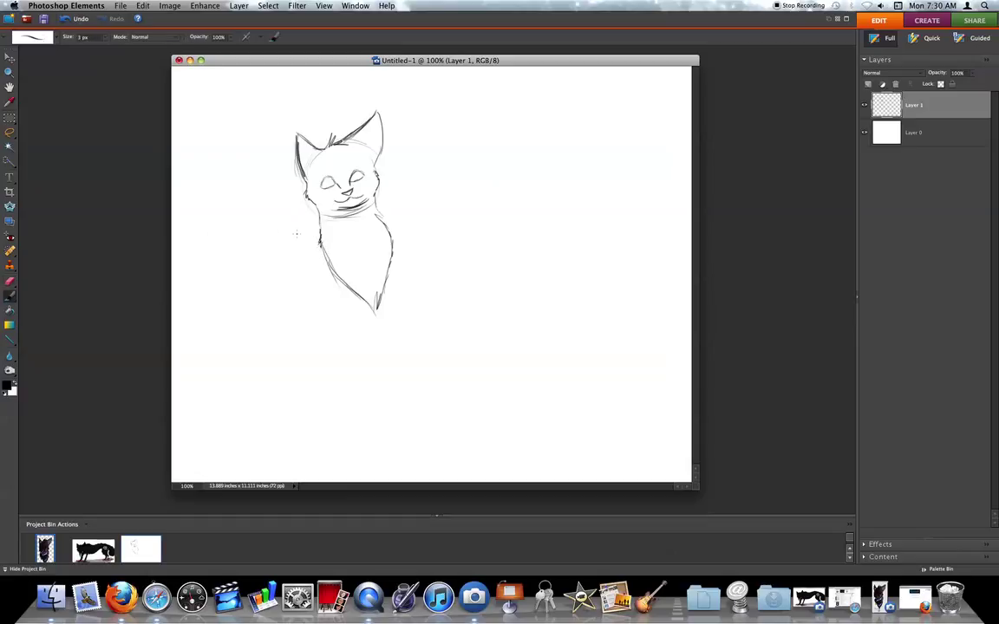
left_click_drag(320, 246, 313, 265)
mouse_move(318, 248)
left_mouse_down()
mouse_move(327, 299)
mouse_move(365, 371)
left_mouse_up()
left_click_drag(395, 267, 421, 386)
mouse_move(363, 360)
left_mouse_down()
mouse_move(368, 393)
mouse_move(383, 380)
mouse_move(373, 320)
left_mouse_up()
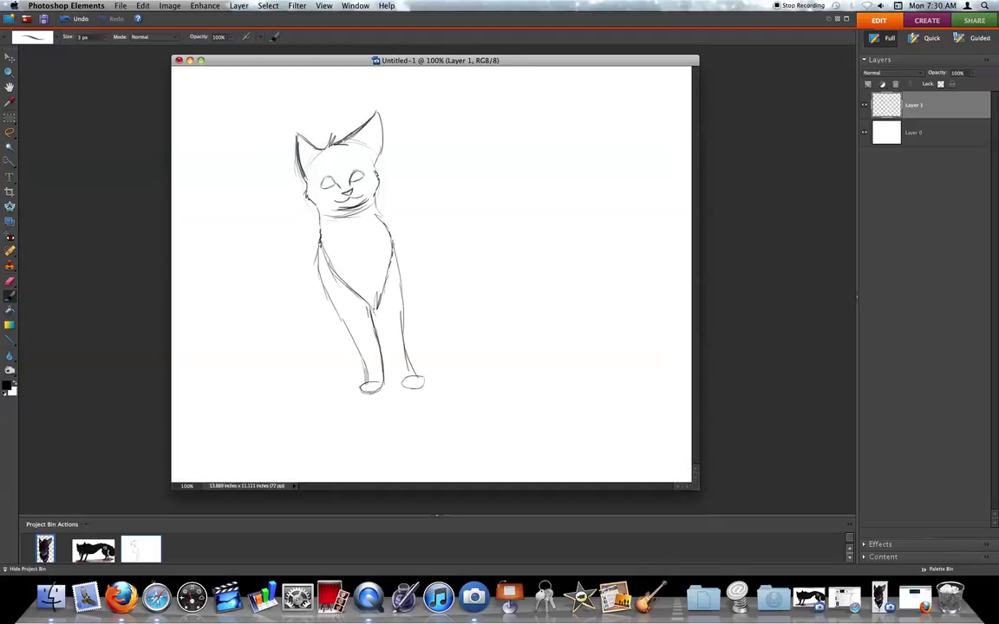
left_click_drag(376, 312, 396, 364)
left_click_drag(401, 380, 376, 315)
Try to sketch the back line and a low rounded haunch left of the front legs, and erase the haunch.
left_click_drag(320, 278, 313, 365)
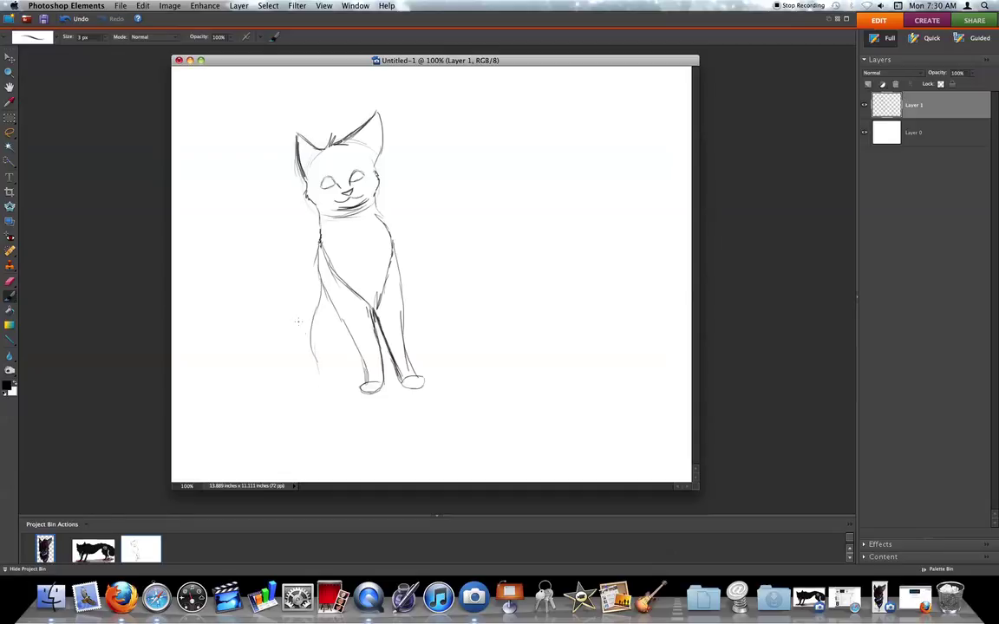
left_click_drag(298, 329, 287, 390)
left_click(10, 281)
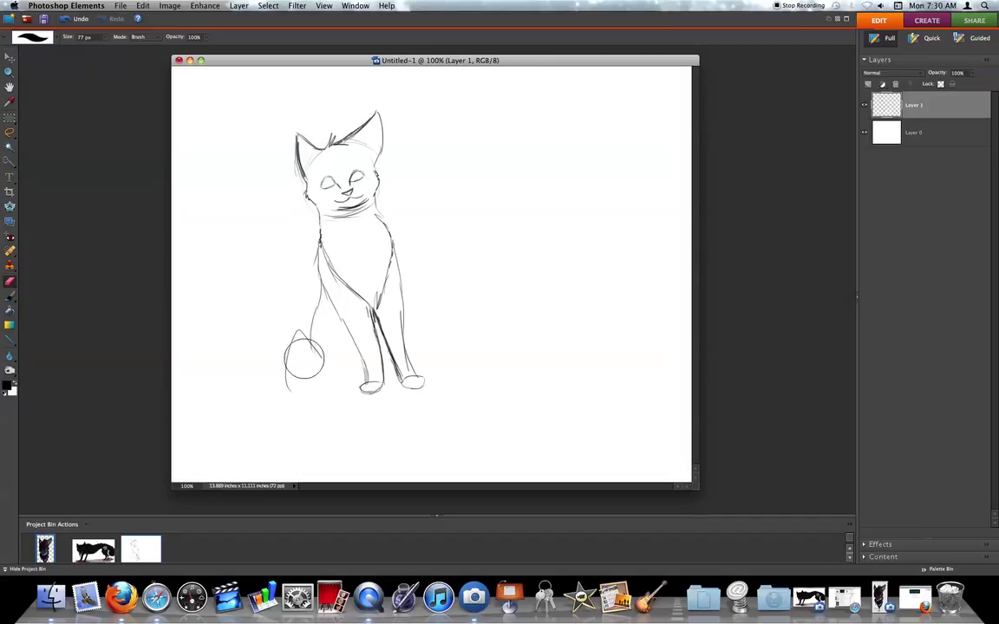
left_click(10, 296)
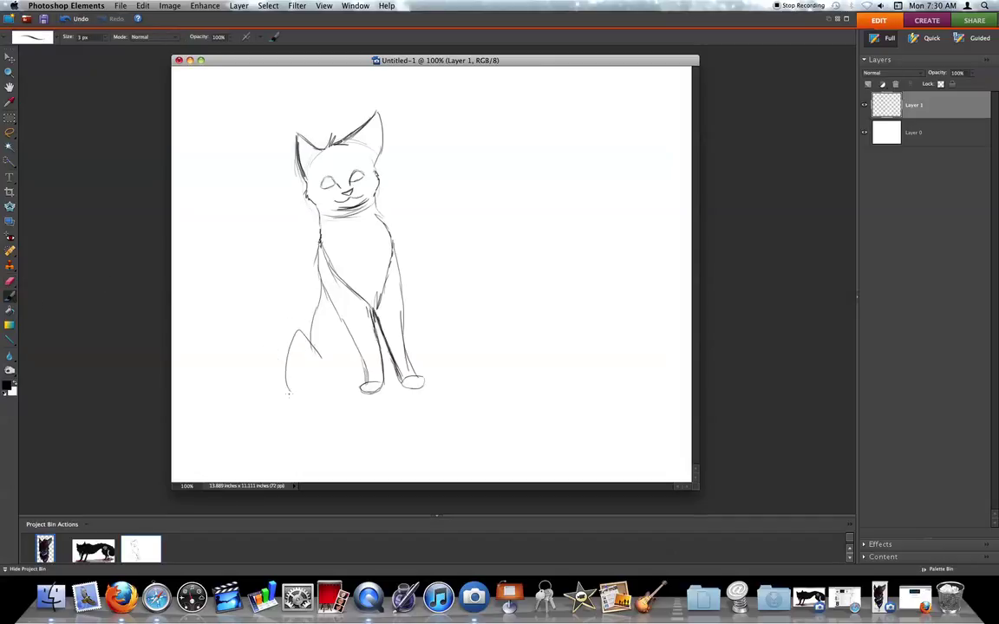
left_click(9, 281)
mouse_move(293, 371)
left_mouse_down()
mouse_move(310, 345)
mouse_move(293, 306)
mouse_move(285, 360)
left_mouse_up()
Try to sketch a higher, larger haunch left of the front legs, and erase it.
left_click(10, 296)
left_click_drag(282, 304, 294, 364)
left_click_drag(297, 301, 326, 337)
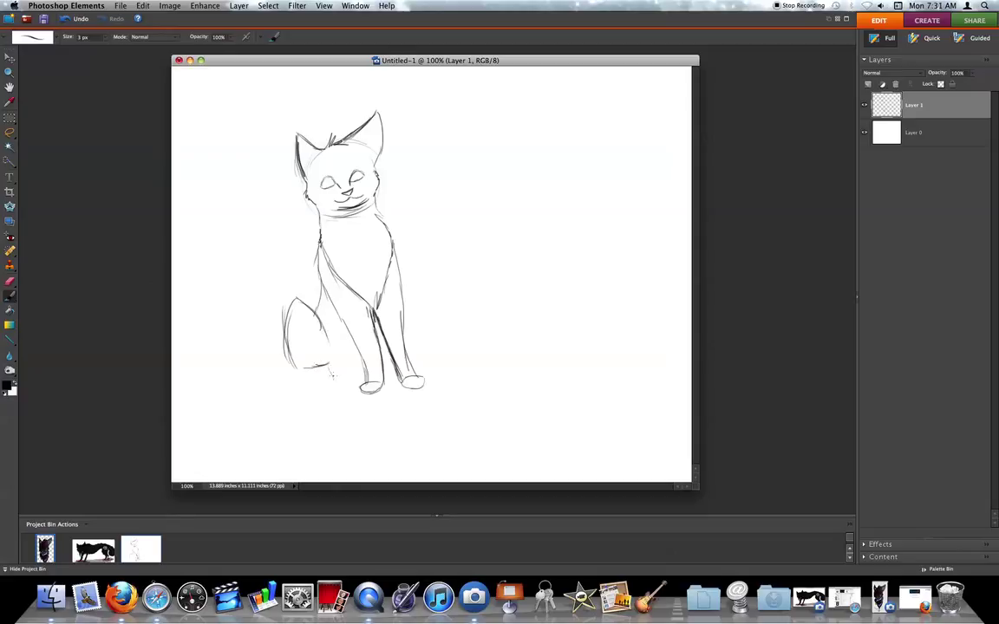
left_click(8, 258)
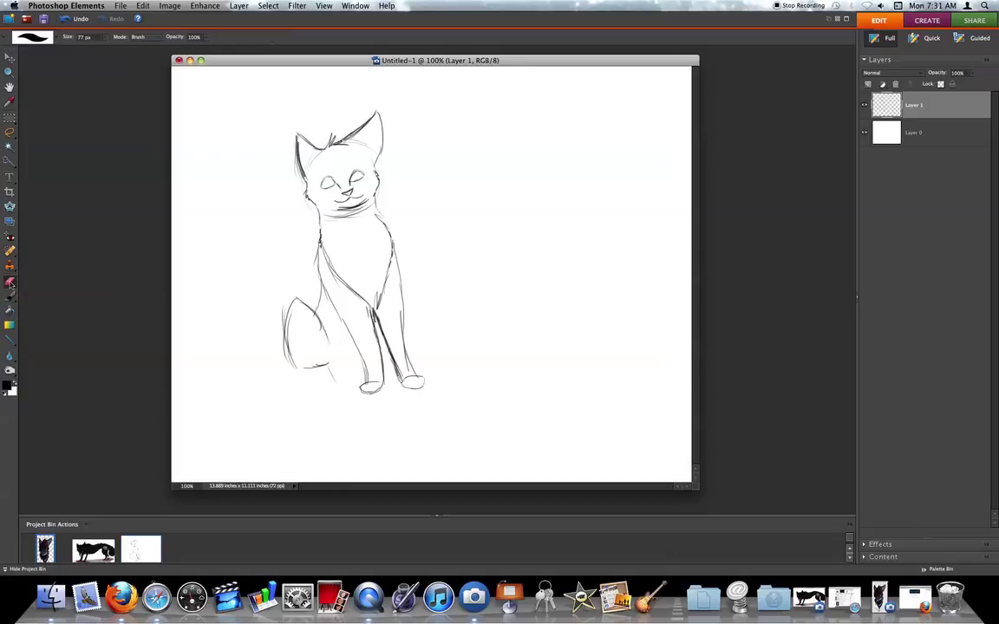
mouse_move(288, 325)
left_mouse_down()
mouse_move(292, 310)
mouse_move(185, 320)
left_mouse_up()
Sketch a smaller haunch close to the left front leg, with a hind foot extending outward.
left_click(10, 297)
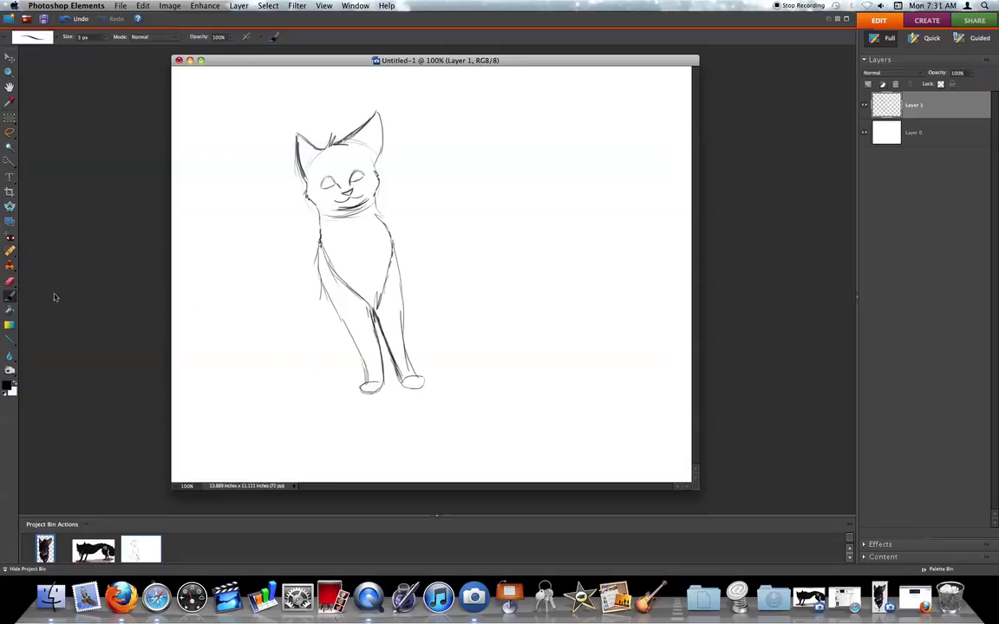
mouse_move(321, 314)
left_mouse_down()
mouse_move(341, 355)
mouse_move(312, 333)
mouse_move(318, 374)
left_mouse_up()
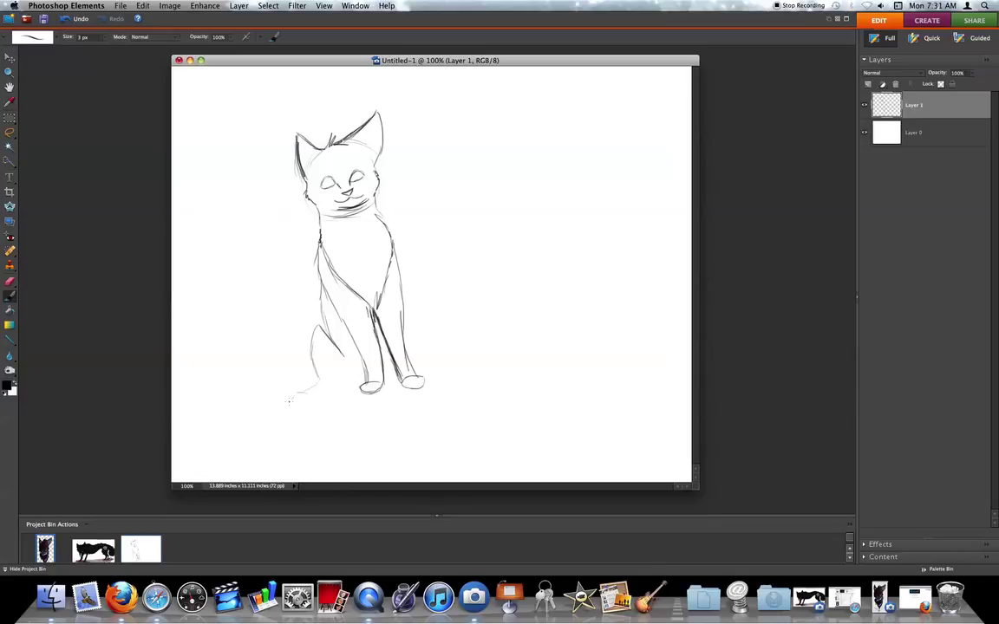
left_click_drag(290, 404, 346, 381)
left_click(10, 281)
Sketch the right haunch and hind foot behind the right front leg, undoing and redrawing the first strokes.
left_click(9, 295)
left_click_drag(411, 303, 421, 372)
left_click(67, 20)
left_click(77, 19)
left_click_drag(411, 354, 443, 373)
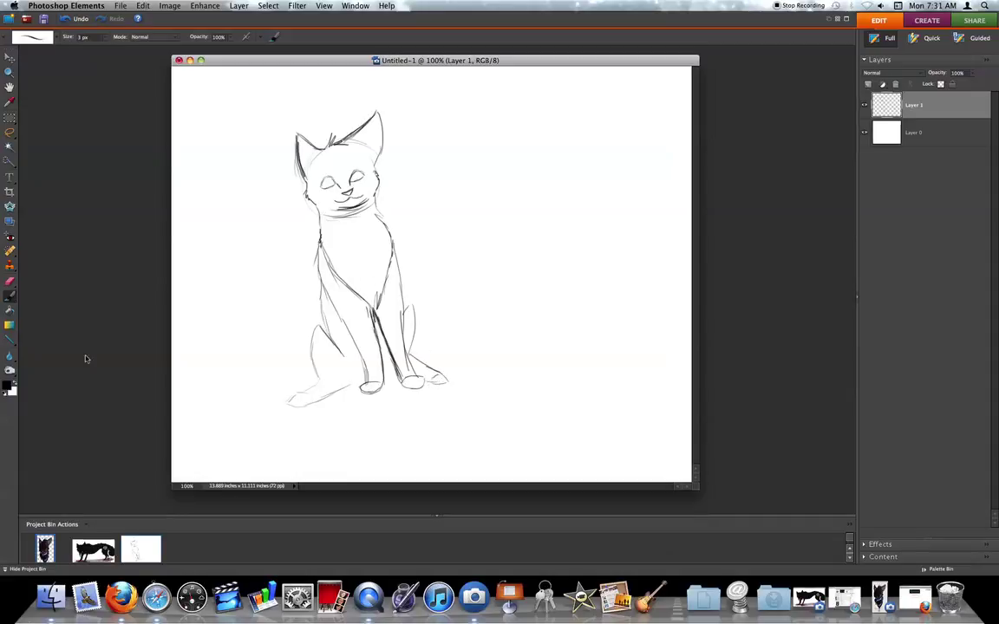
Erase the outward-pointing left hind foot and redraw it pointing inward beside the front paw.
left_click(10, 281)
mouse_move(299, 394)
left_mouse_down()
mouse_move(315, 401)
mouse_move(306, 411)
mouse_move(330, 383)
mouse_move(341, 386)
mouse_move(328, 378)
mouse_move(350, 395)
left_mouse_up()
left_click(9, 295)
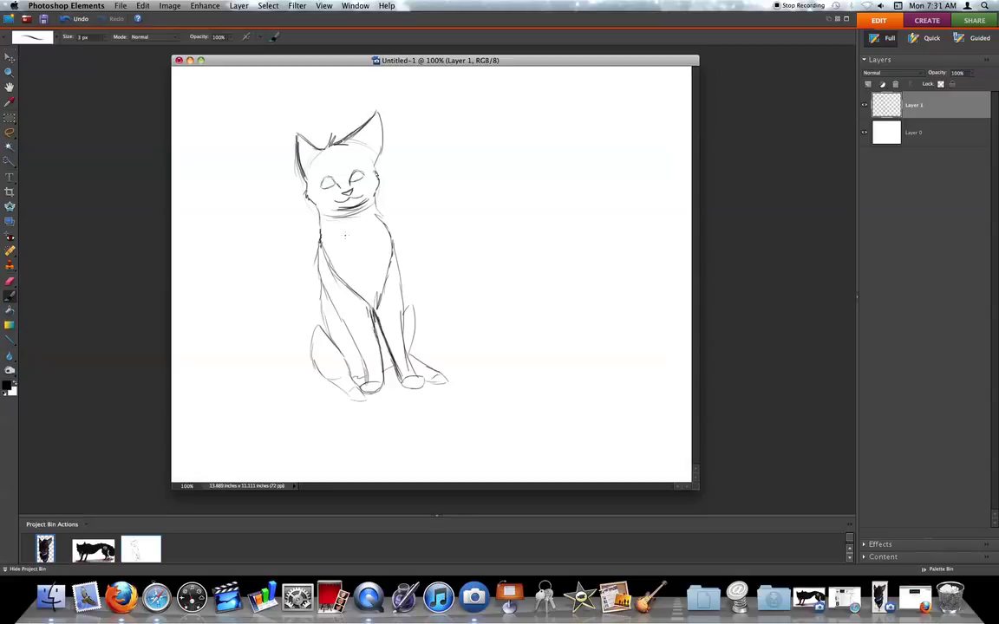
Sketch a long bushy tail curving down from the left haunch and ending in a point below the paws.
left_click_drag(303, 379, 294, 425)
left_click_drag(306, 434, 351, 454)
mouse_move(341, 442)
left_mouse_down()
mouse_move(380, 465)
mouse_move(364, 467)
mouse_move(303, 420)
left_mouse_up()
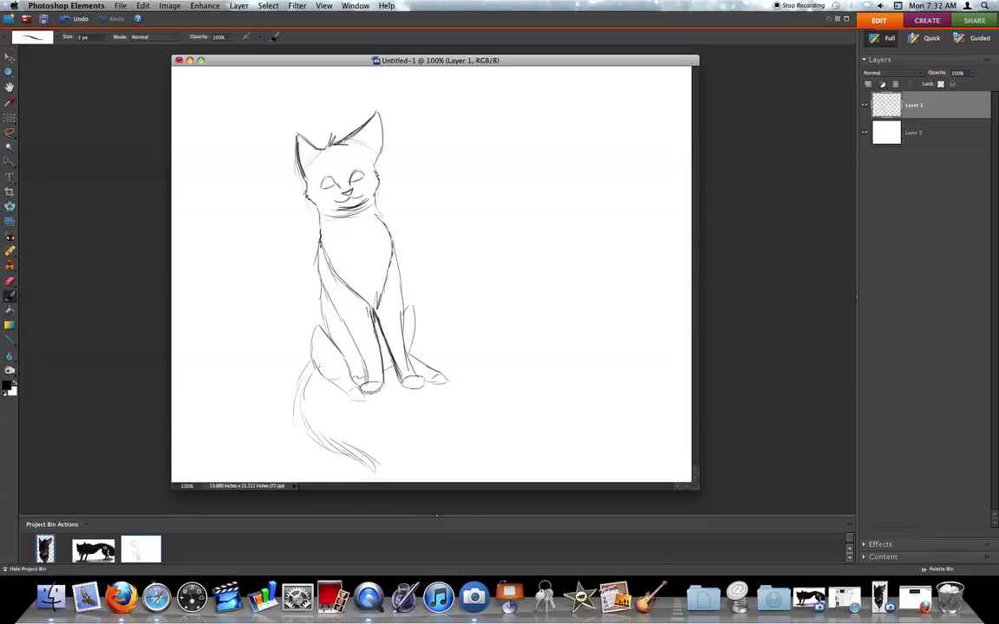
mouse_move(320, 374)
left_mouse_down()
mouse_move(329, 421)
mouse_move(375, 469)
left_mouse_up()
mouse_move(293, 374)
left_mouse_down()
mouse_move(286, 354)
mouse_move(300, 416)
left_mouse_up()
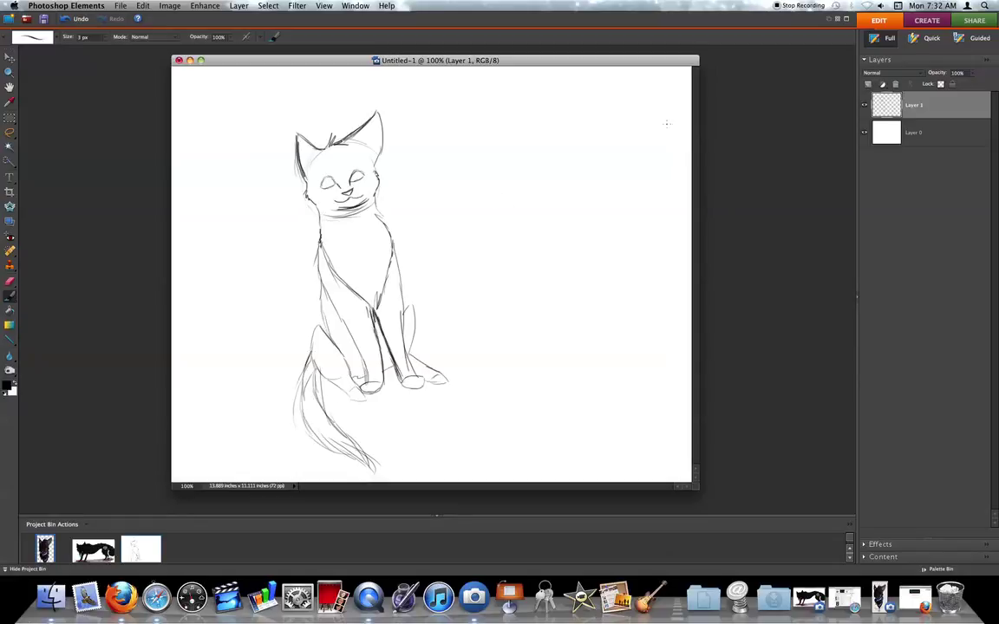
Add a new layer above the sketch and choose a thicker 9 px brush.
left_click(867, 83)
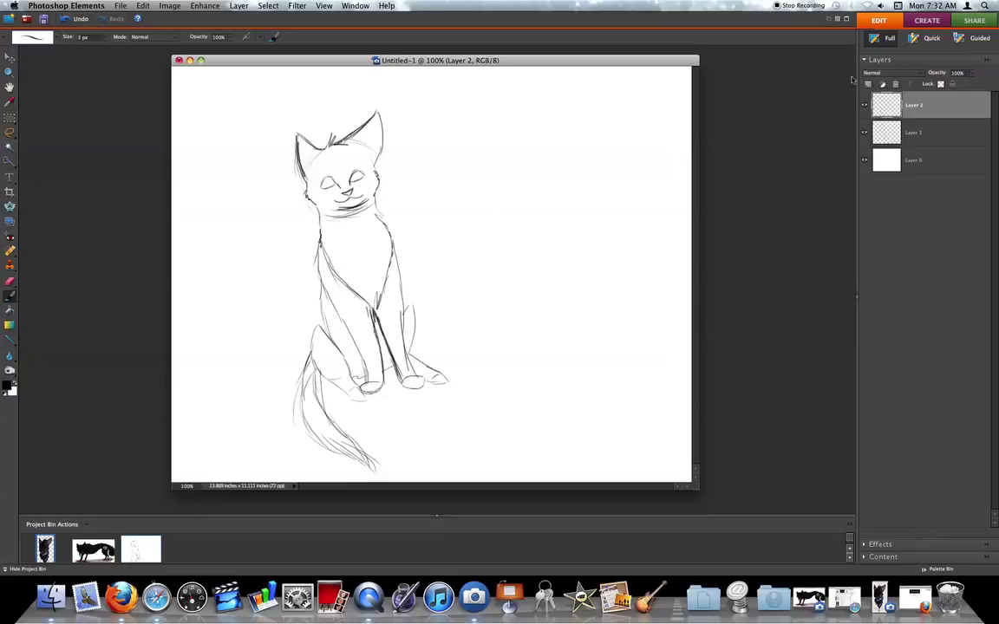
left_click(32, 37)
left_click(66, 81)
left_click(66, 82)
Handwrite "wallah! a kitty :D" beside the finished cat on the new layer.
left_click(460, 150)
mouse_move(458, 129)
left_mouse_down()
mouse_move(478, 149)
mouse_move(496, 147)
left_mouse_up()
left_click_drag(507, 131, 517, 181)
mouse_move(523, 113)
left_mouse_down()
mouse_move(539, 113)
mouse_move(559, 160)
mouse_move(612, 181)
left_mouse_up()
left_click_drag(607, 108, 612, 169)
mouse_move(436, 225)
left_mouse_down()
mouse_move(417, 259)
mouse_move(442, 260)
left_mouse_up()
mouse_move(460, 213)
left_mouse_down()
mouse_move(484, 260)
mouse_move(460, 239)
mouse_move(503, 248)
left_mouse_up()
left_click(491, 230)
left_click_drag(497, 234, 510, 232)
mouse_move(518, 225)
left_mouse_down()
mouse_move(519, 245)
mouse_move(531, 228)
mouse_move(554, 225)
mouse_move(588, 245)
left_mouse_up()
left_click(573, 232)
left_click(574, 246)
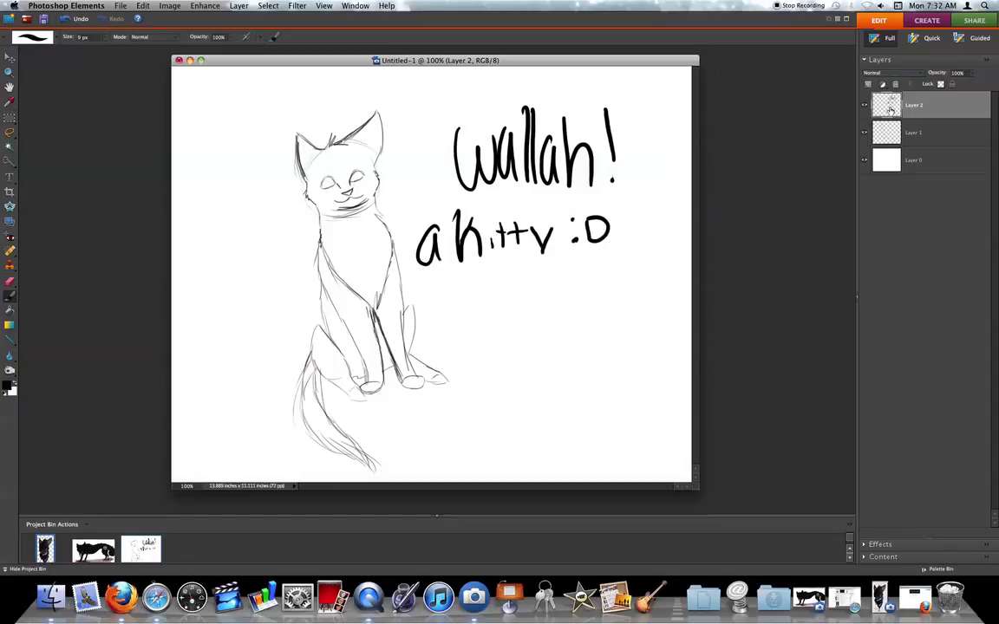
Delete the layer holding the handwritten message, and add a fresh empty layer above the sketch.
left_click(864, 105)
left_click(895, 85)
left_click(868, 85)
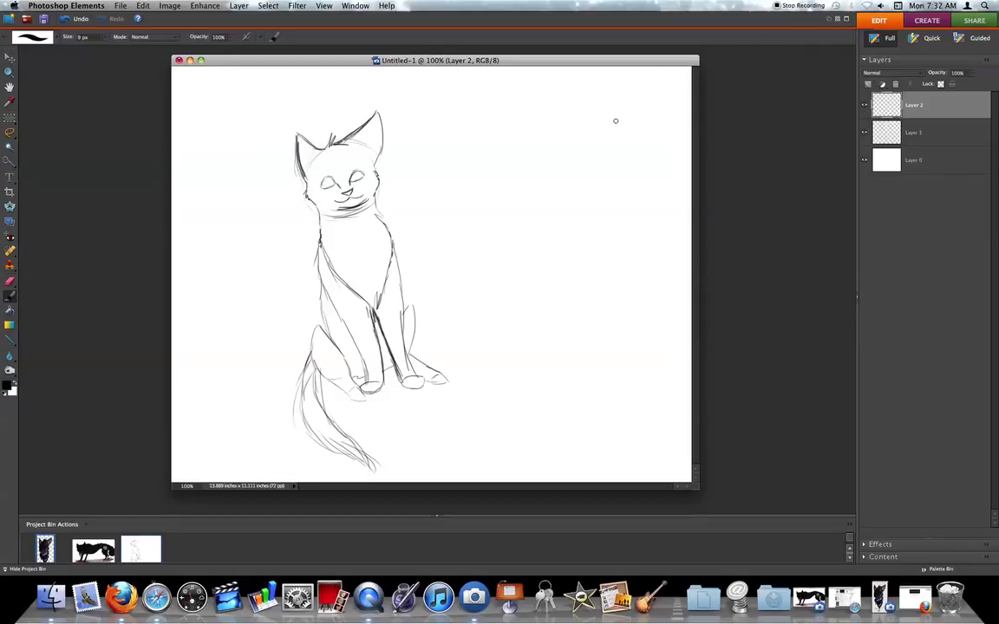
Handwrite "next - I'll be doing coloring" beside the cat on the empty layer.
mouse_move(439, 130)
left_mouse_down()
mouse_move(437, 168)
mouse_move(460, 141)
mouse_move(461, 166)
left_mouse_up()
mouse_move(464, 152)
left_mouse_down()
mouse_move(501, 165)
mouse_move(478, 166)
left_mouse_up()
left_click_drag(510, 126, 510, 161)
mouse_move(499, 139)
left_mouse_down()
mouse_move(547, 147)
mouse_move(580, 121)
left_mouse_up()
mouse_move(568, 124)
left_mouse_down()
mouse_move(568, 160)
mouse_move(579, 159)
mouse_move(584, 132)
left_mouse_up()
mouse_move(602, 127)
left_mouse_down()
mouse_move(602, 158)
mouse_move(613, 159)
left_mouse_up()
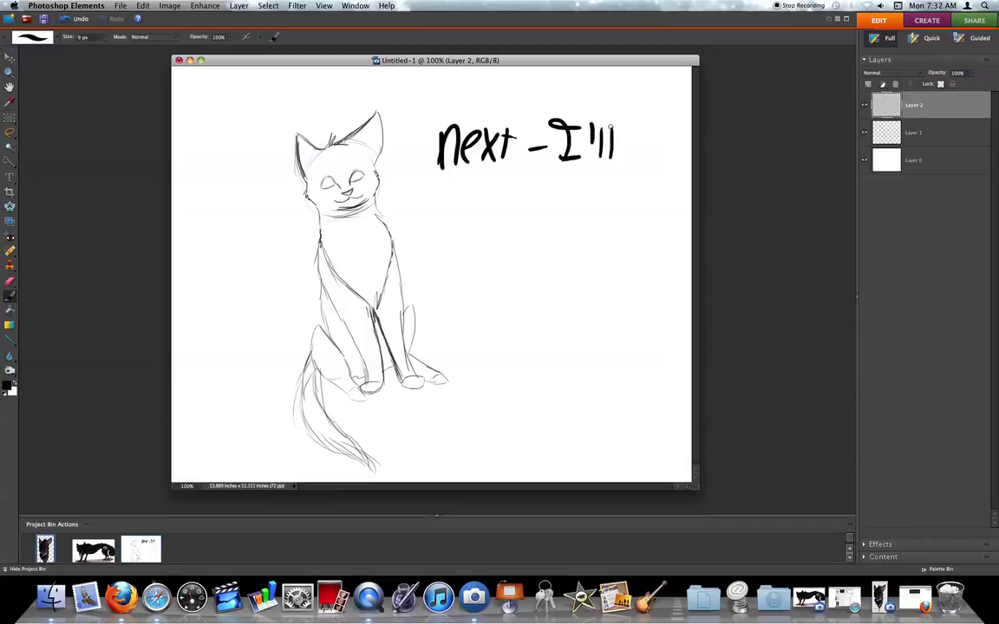
mouse_move(416, 178)
left_mouse_down()
mouse_move(418, 207)
mouse_move(496, 208)
mouse_move(514, 186)
mouse_move(526, 209)
mouse_move(546, 208)
mouse_move(552, 236)
left_mouse_up()
left_click(527, 179)
mouse_move(467, 232)
left_mouse_down()
mouse_move(453, 255)
mouse_move(478, 236)
left_mouse_up()
mouse_move(496, 227)
left_mouse_down()
mouse_move(498, 252)
mouse_move(510, 229)
mouse_move(530, 228)
left_mouse_up()
Finish the handwritten message with "+ shading n__n", and delete the layer it is on.
mouse_move(536, 229)
left_mouse_down()
mouse_move(537, 244)
mouse_move(558, 241)
mouse_move(575, 261)
mouse_move(534, 268)
mouse_move(495, 319)
mouse_move(514, 319)
left_mouse_up()
left_click(535, 219)
left_click_drag(515, 313, 577, 317)
left_click_drag(584, 319, 601, 323)
mouse_move(532, 367)
left_mouse_down()
mouse_move(543, 350)
mouse_move(549, 366)
left_mouse_up()
left_click_drag(555, 365, 609, 365)
mouse_move(612, 343)
left_mouse_down()
mouse_move(616, 355)
mouse_move(640, 354)
left_mouse_up()
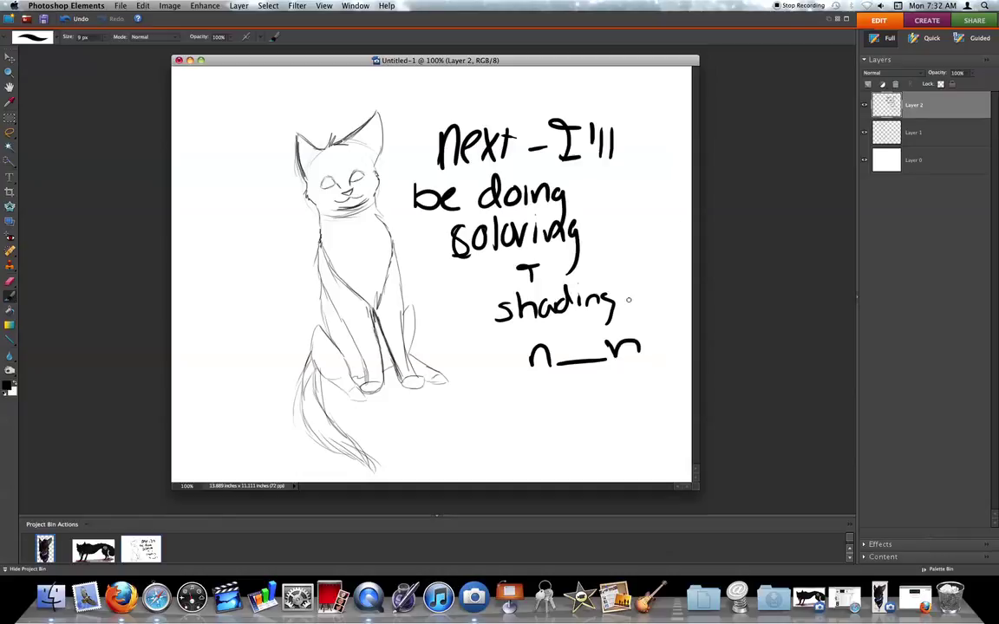
left_click(895, 84)
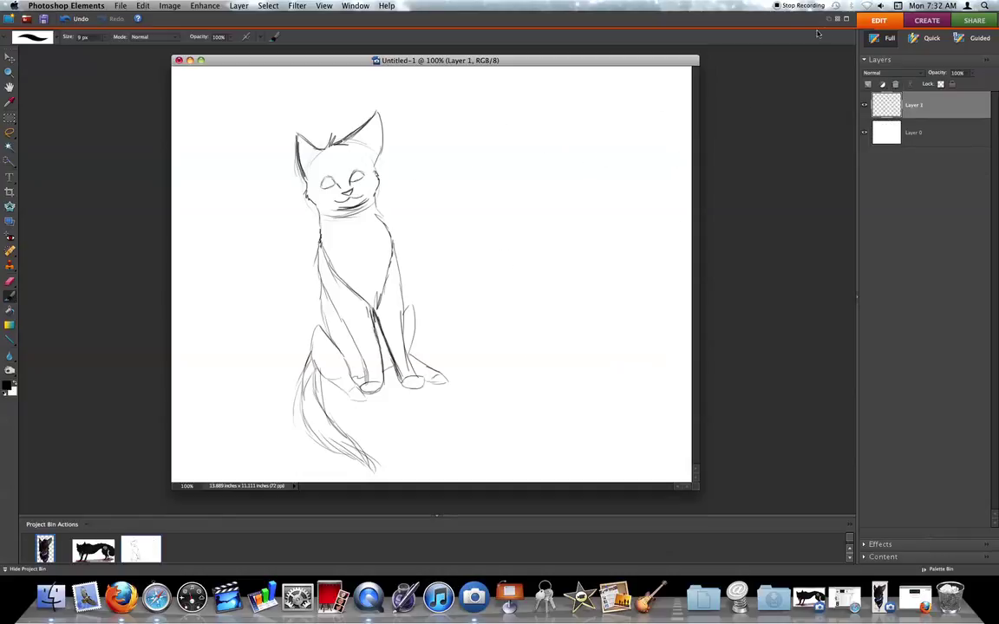